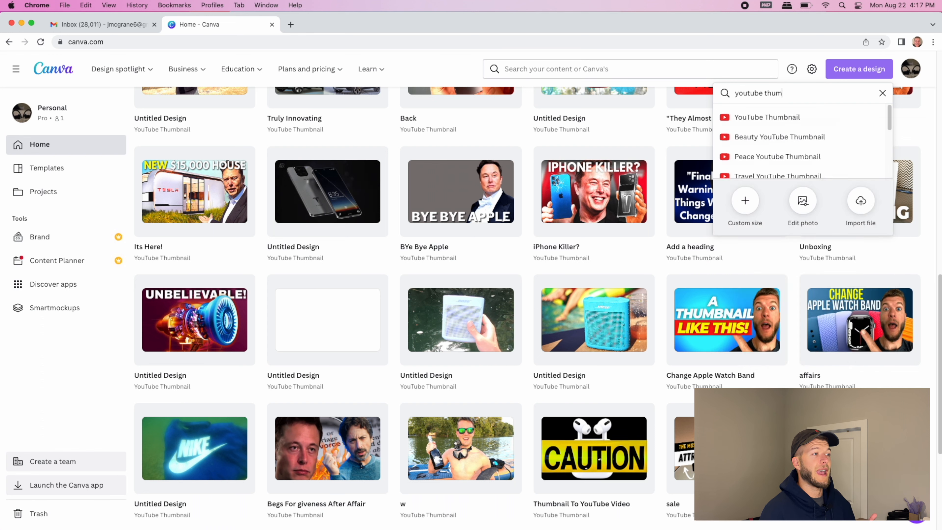
# Step: Create a blank YouTube Thumbnail design
pyautogui.click(835, 122)
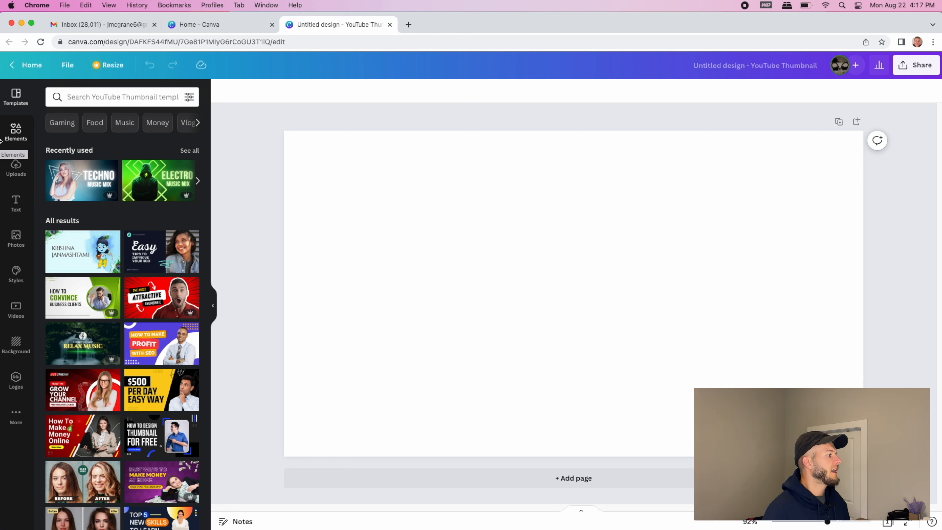
# Step: Try the purple SEO template, apply the red "The Most Attractive Thumbnail" template instead and change ATTRACTIVE to "HELLO!"
pyautogui.click(160, 329)
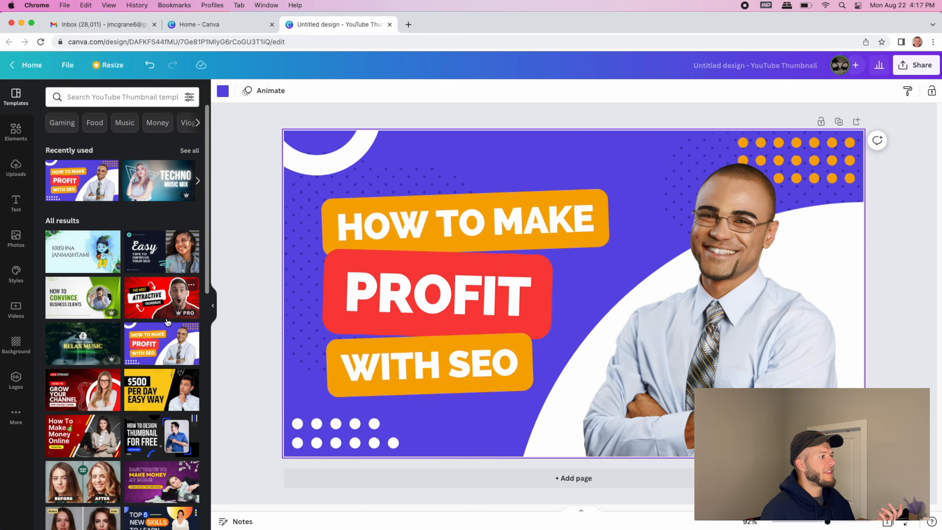
pyautogui.click(166, 317)
pyautogui.doubleClick(381, 283)
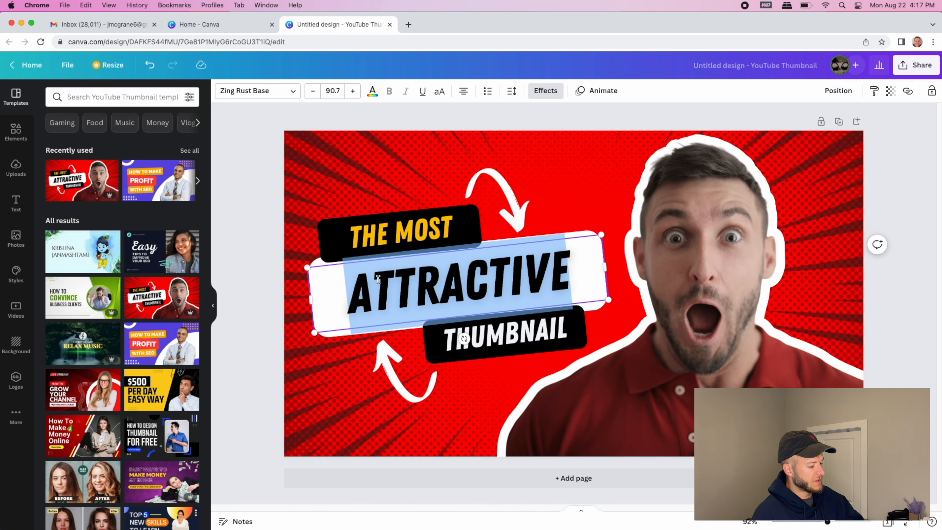
pyautogui.press('BackSpace')
pyautogui.write('HELLO!')
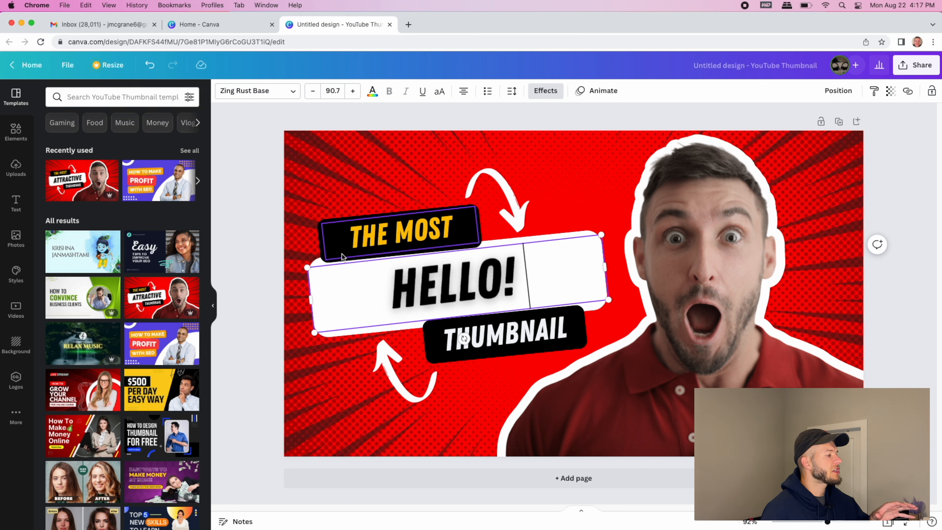
# Step: Delete all the template's elements and its red background from the page
pyautogui.click(438, 205)
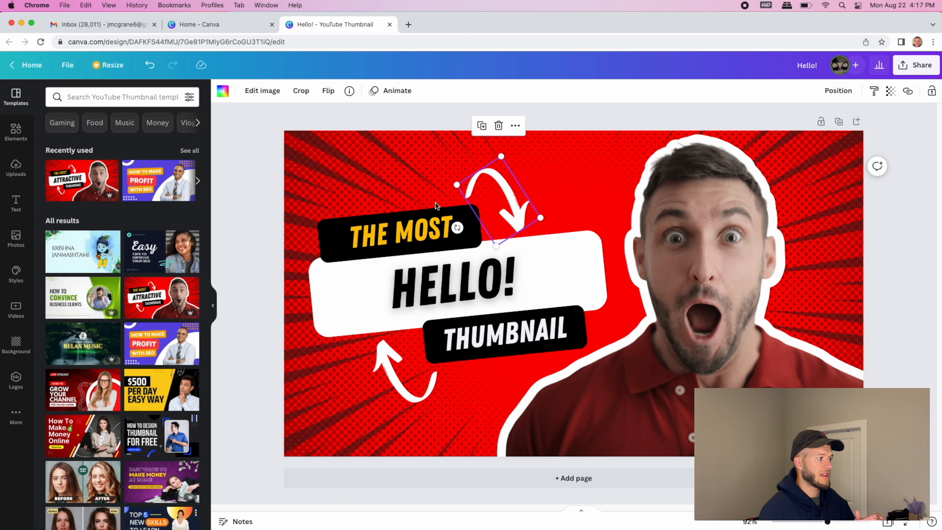
pyautogui.press('super+a')
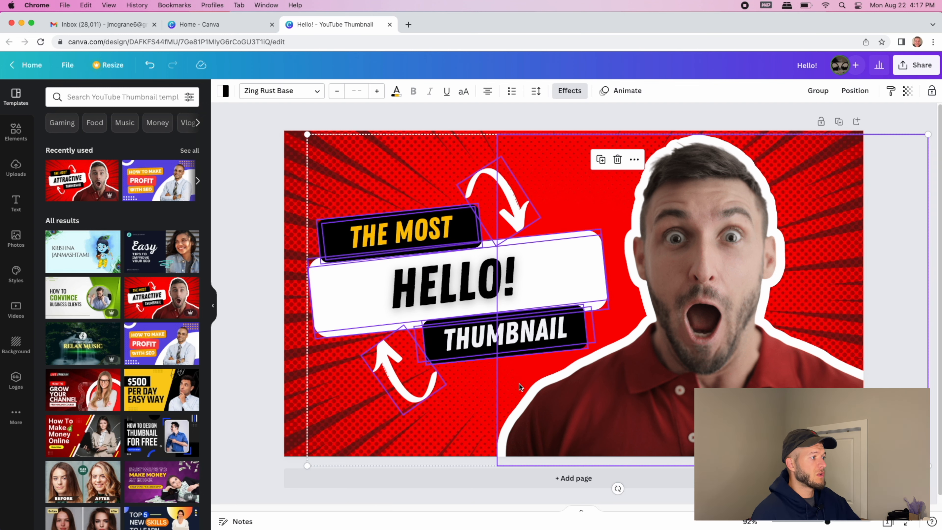
pyautogui.press('Delete')
pyautogui.click(486, 332)
pyautogui.press('Delete')
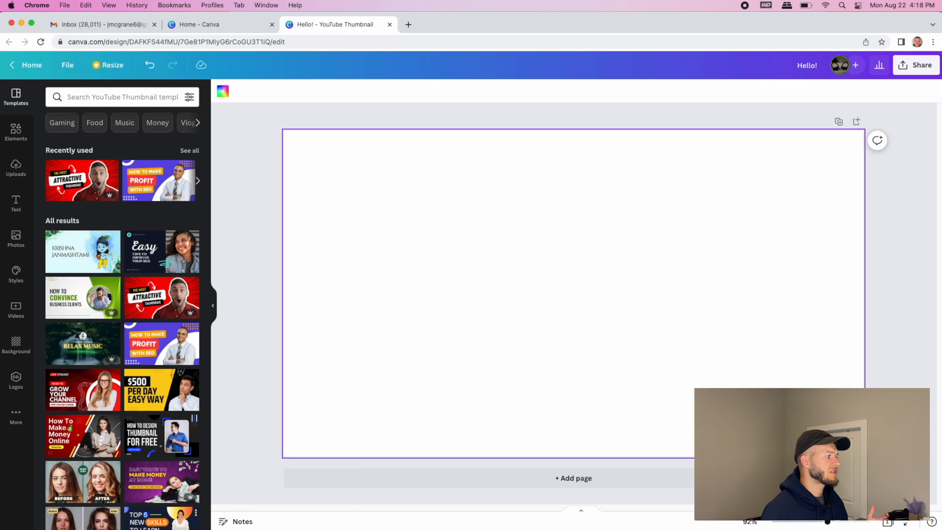
# Step: Apply the red "How to Grow Your Channel" template and delete its woman photo, circle, wavy lines and LIVE STREAM label
pyautogui.click(108, 375)
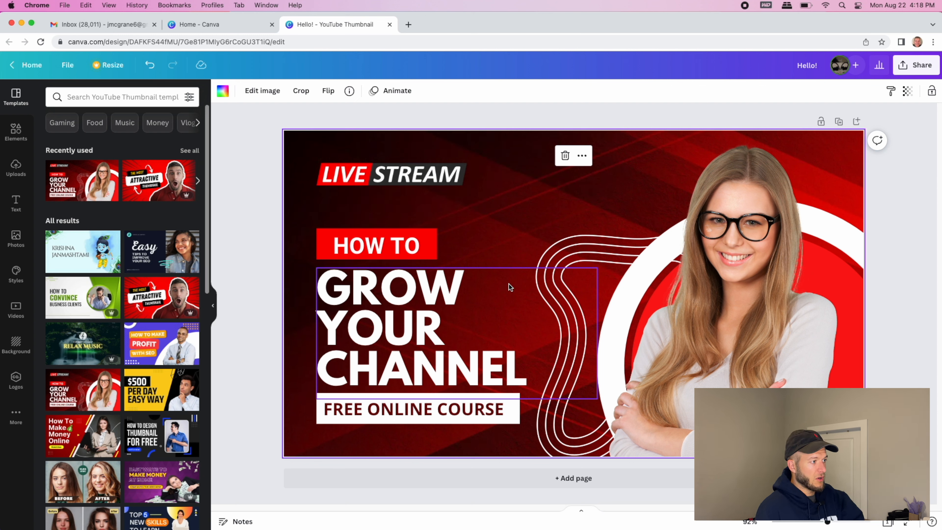
pyautogui.click(678, 271)
pyautogui.press('Delete')
pyautogui.click(615, 281)
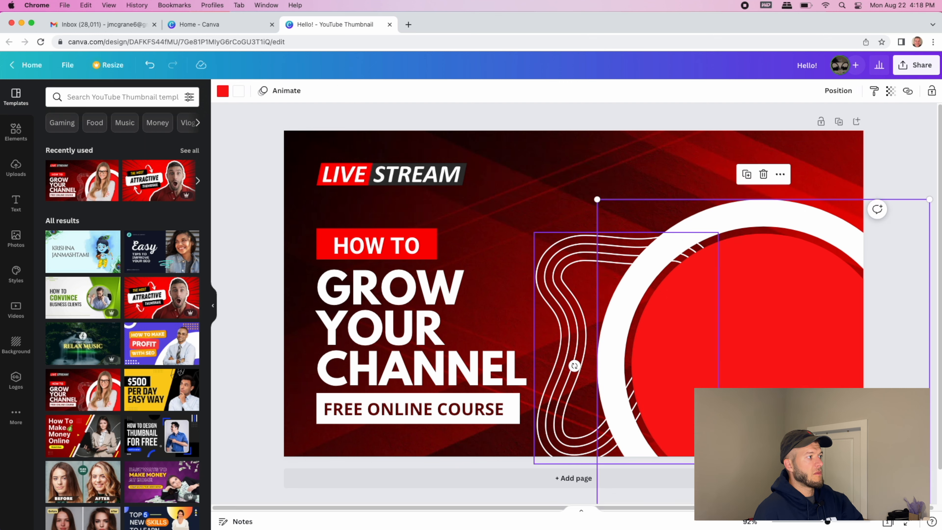
pyautogui.press('Delete')
pyautogui.click(582, 248)
pyautogui.press('Delete')
pyautogui.click(436, 180)
pyautogui.press('Delete')
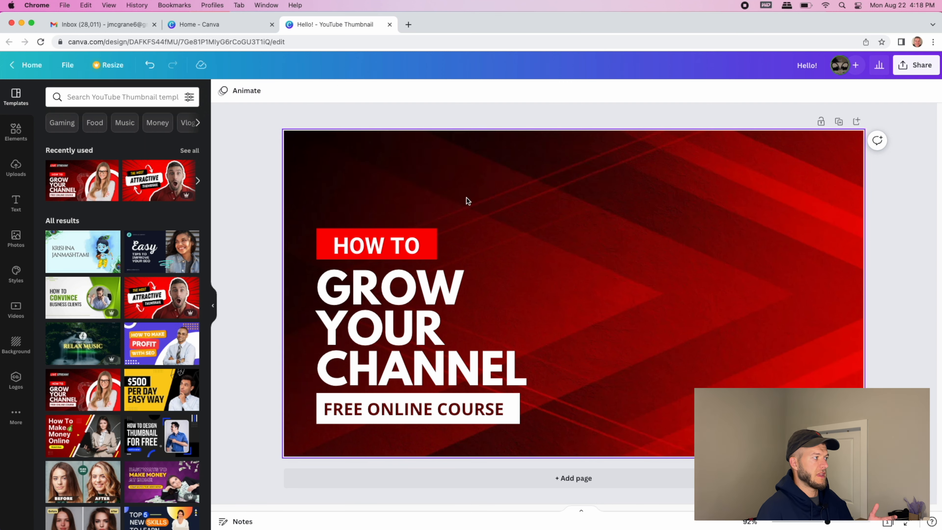
# Step: Add the yellow "HUGE SALE" font combination, delete its SALE line and move HUGE to the page's upper right
pyautogui.click(580, 244)
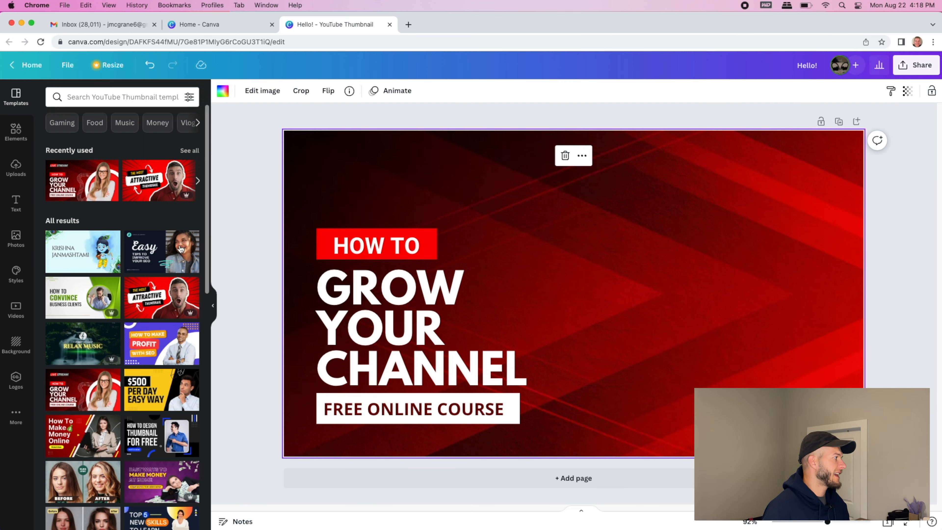
pyautogui.click(16, 202)
pyautogui.click(89, 297)
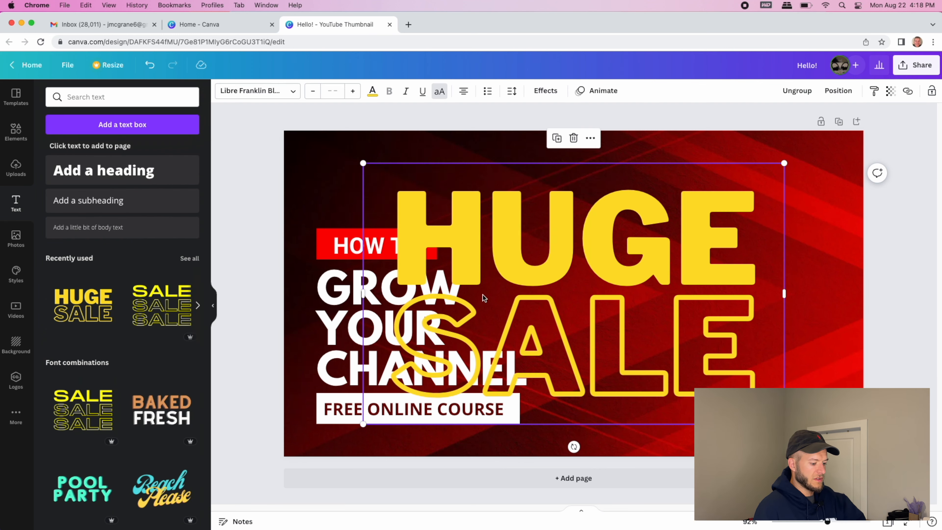
pyautogui.click(501, 329)
pyautogui.press('Delete')
pyautogui.click(551, 174)
pyautogui.click(527, 159)
pyautogui.moveTo(522, 214); pyautogui.dragTo(600, 181)
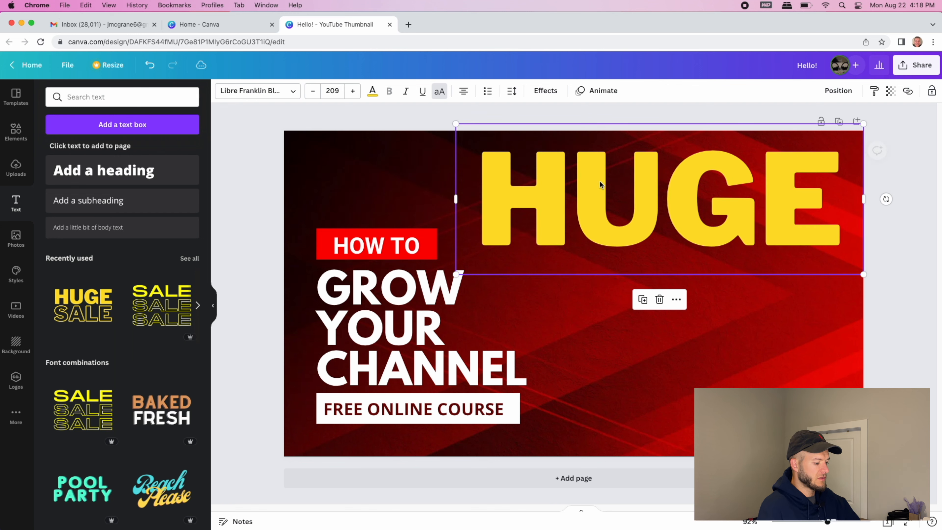
# Step: Replace the yellow word HUGE with "HELLO!"
pyautogui.doubleClick(600, 181)
pyautogui.write('HELLO!')
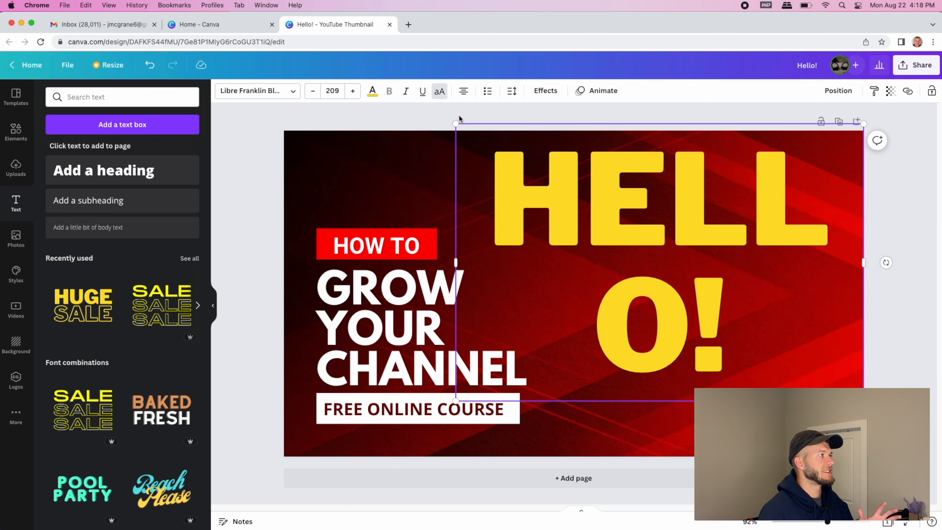
pyautogui.click(439, 185)
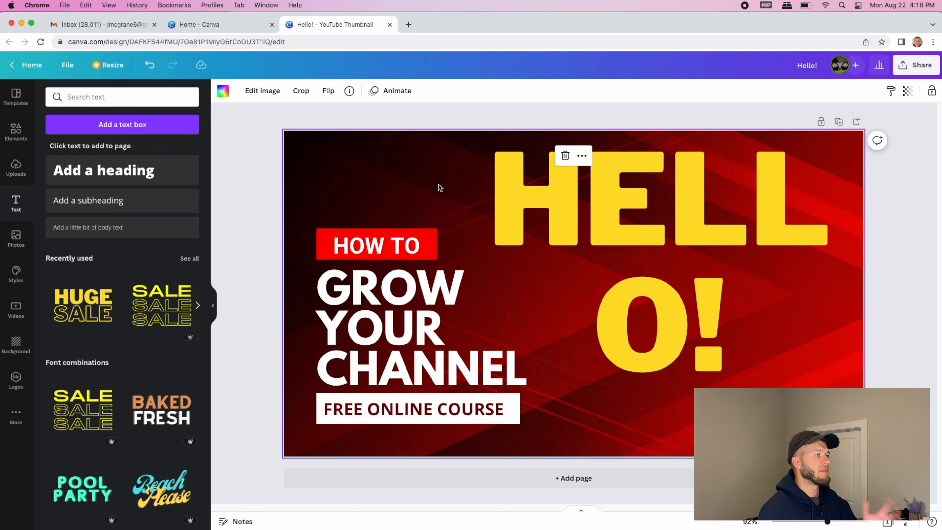
# Step: Delete the yellow HELLO! text and the template's remaining "How to Grow Your Channel" text block
pyautogui.click(601, 197)
pyautogui.press('Delete')
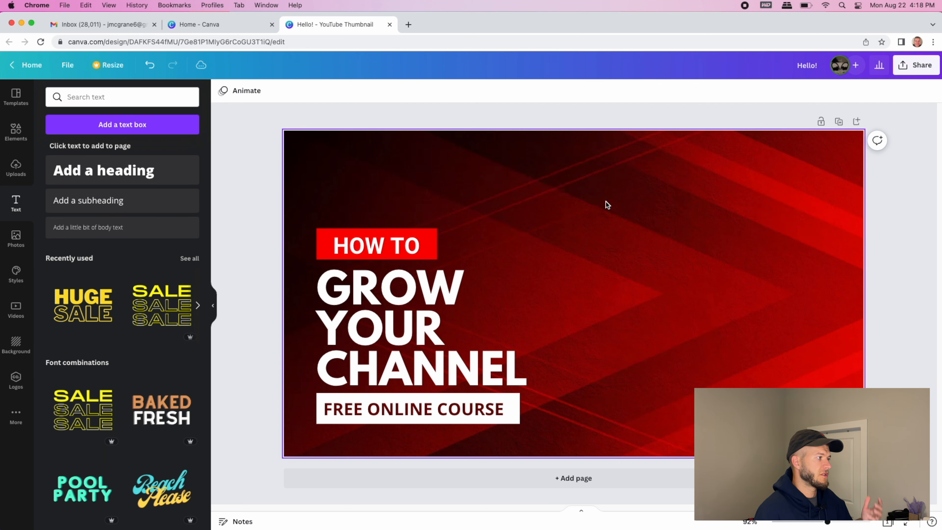
pyautogui.moveTo(543, 210); pyautogui.dragTo(315, 423)
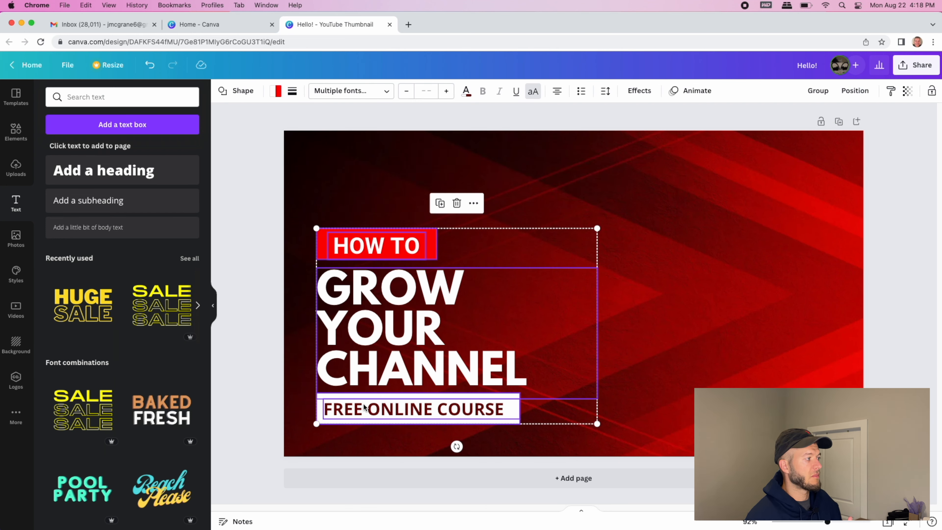
pyautogui.press('Delete')
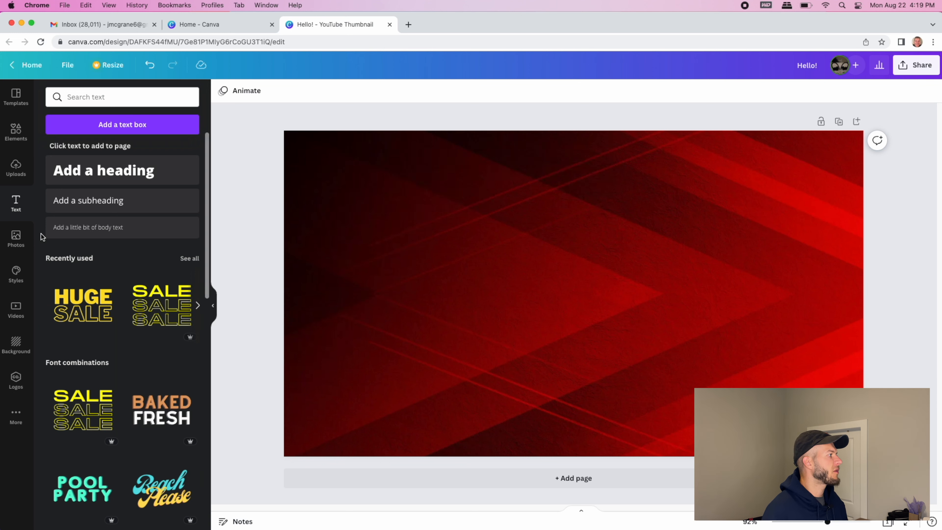
# Step: Find the uploaded photo of the surprised man pointing a finger and add it to the page
pyautogui.click(16, 167)
pyautogui.scroll(-15, 102, 242)
pyautogui.scroll(-10, 105, 245)
pyautogui.scroll(-15, 105, 247)
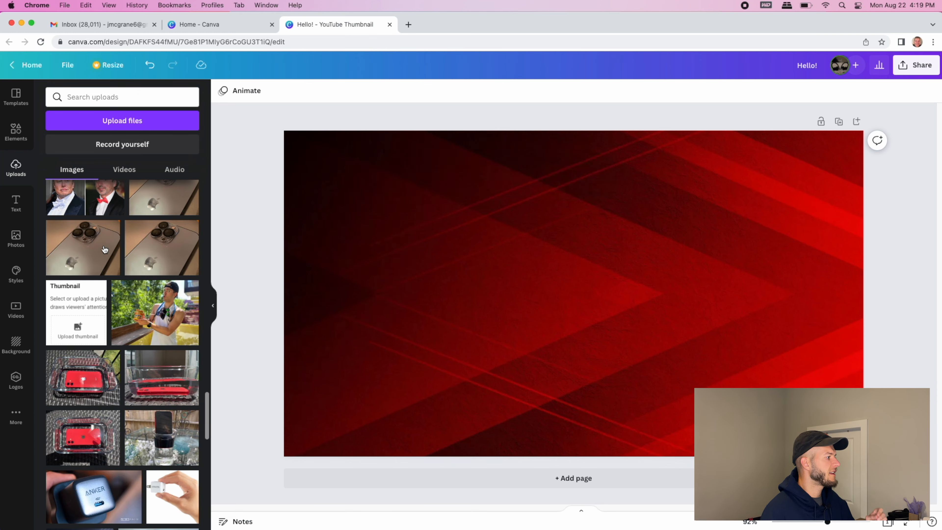
pyautogui.scroll(-12, 104, 247)
pyautogui.scroll(-15, 114, 255)
pyautogui.scroll(-15, 114, 256)
pyautogui.scroll(-15, 116, 255)
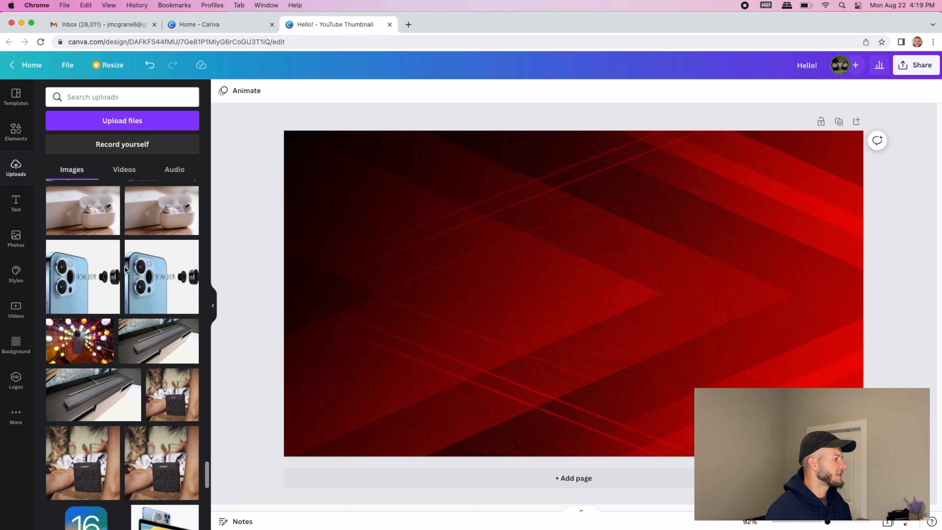
pyautogui.scroll(-8, 124, 266)
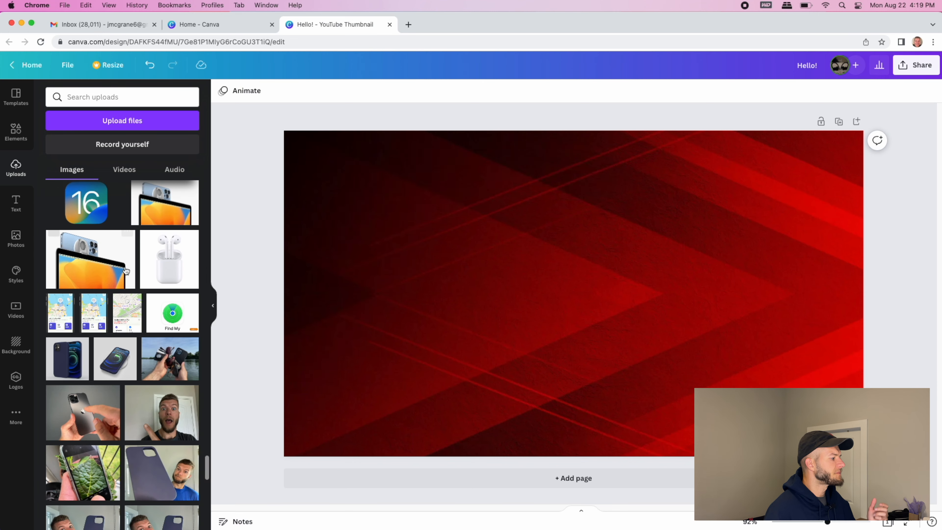
pyautogui.click(163, 410)
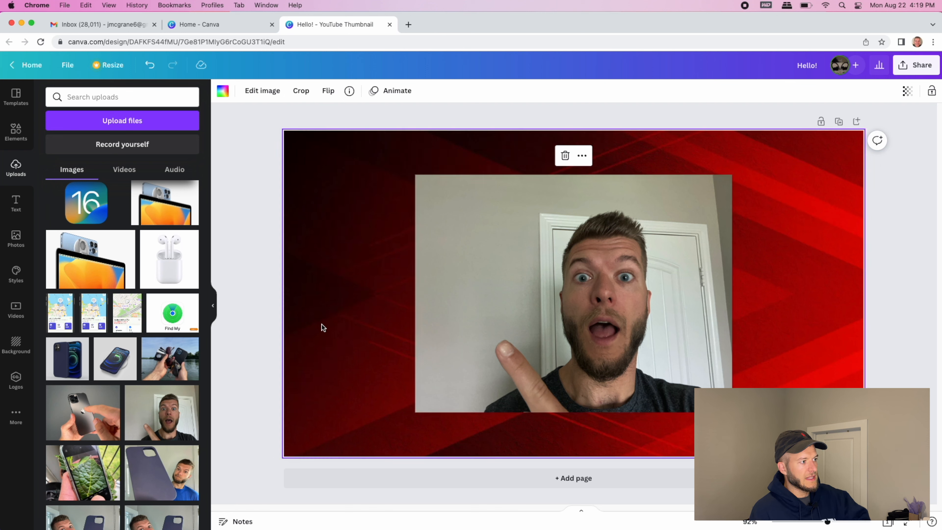
# Step: Clear the red background and the photo from the page, and add the same photo again
pyautogui.press('Delete')
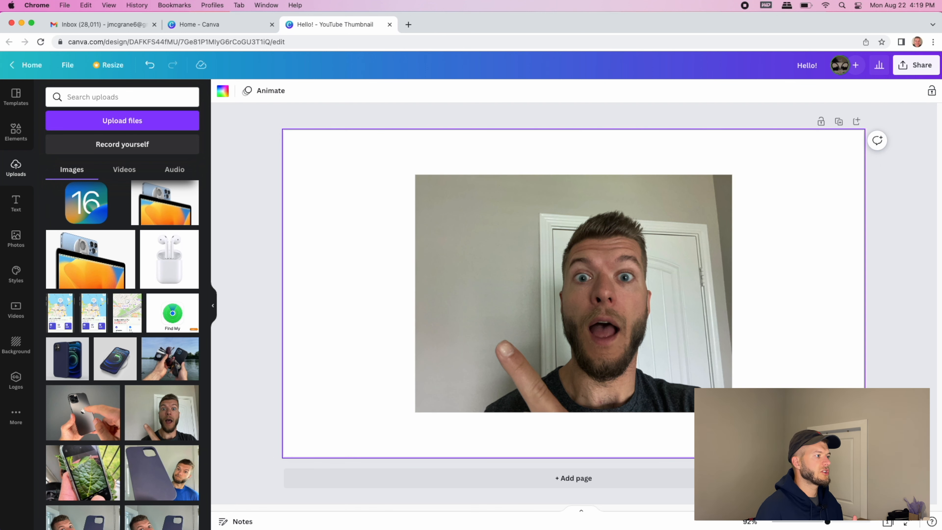
pyautogui.click(438, 271)
pyautogui.press('Delete')
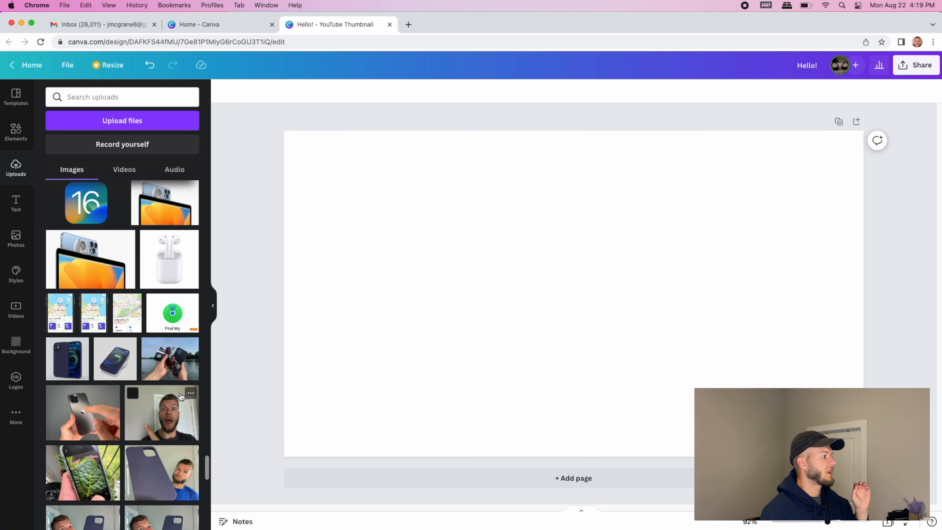
pyautogui.click(176, 415)
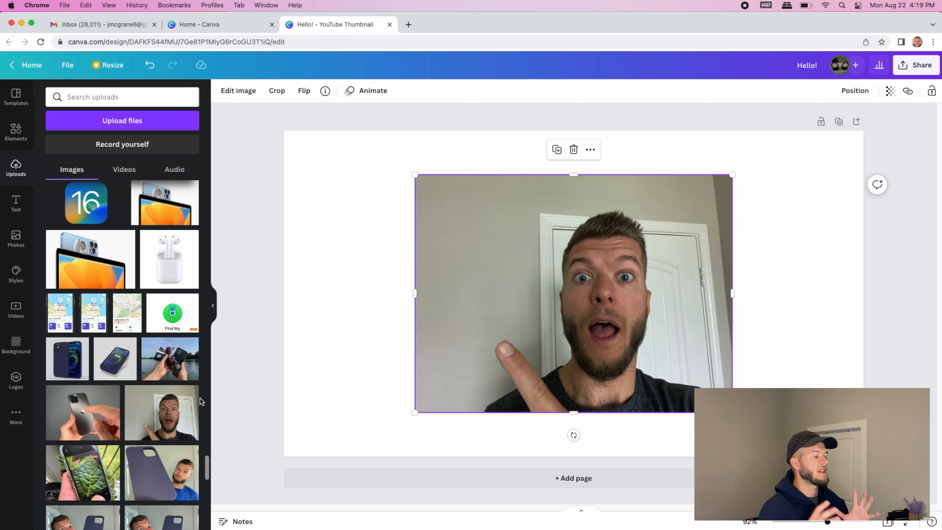
# Step: Remove the background of the man's photo with the Background Remover effect
pyautogui.click(329, 299)
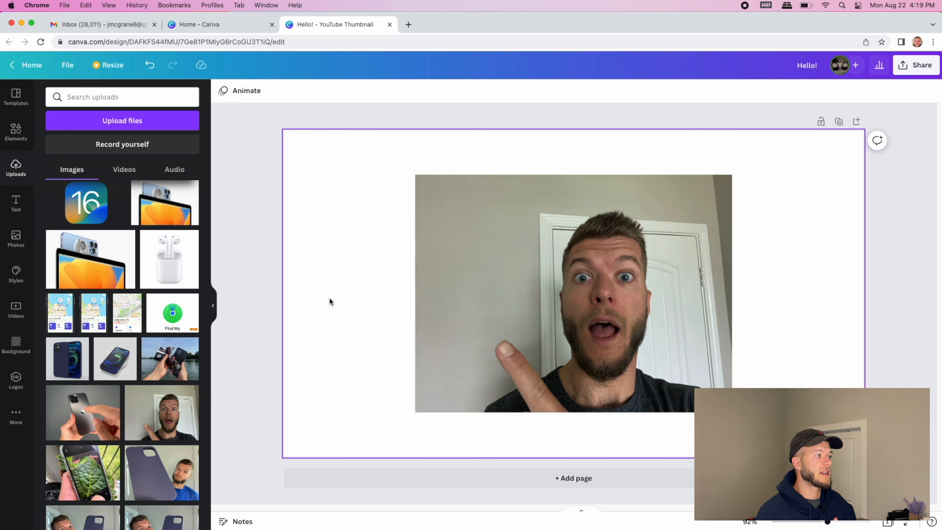
pyautogui.click(454, 245)
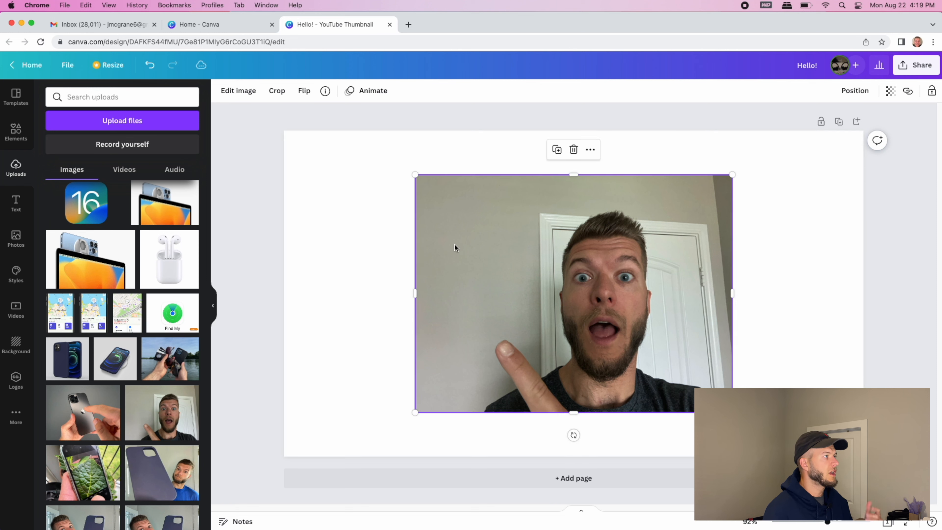
pyautogui.click(251, 99)
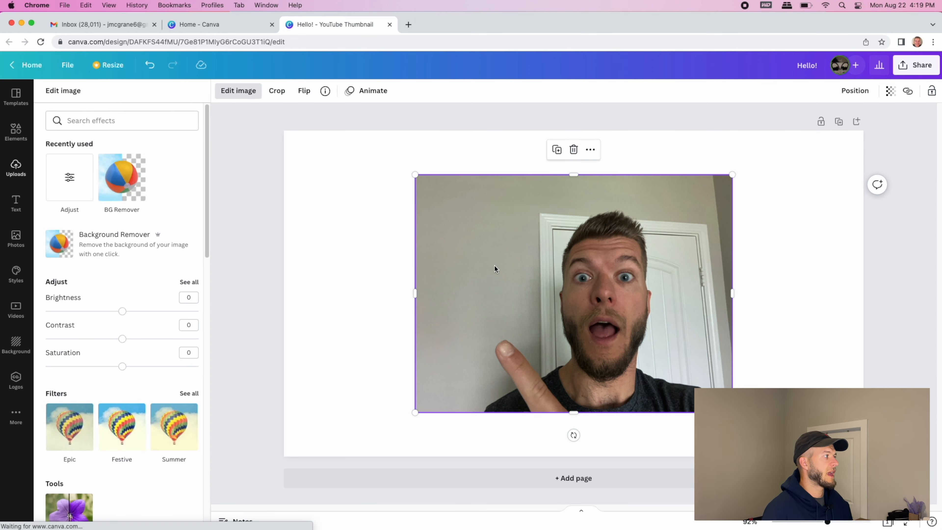
pyautogui.click(124, 188)
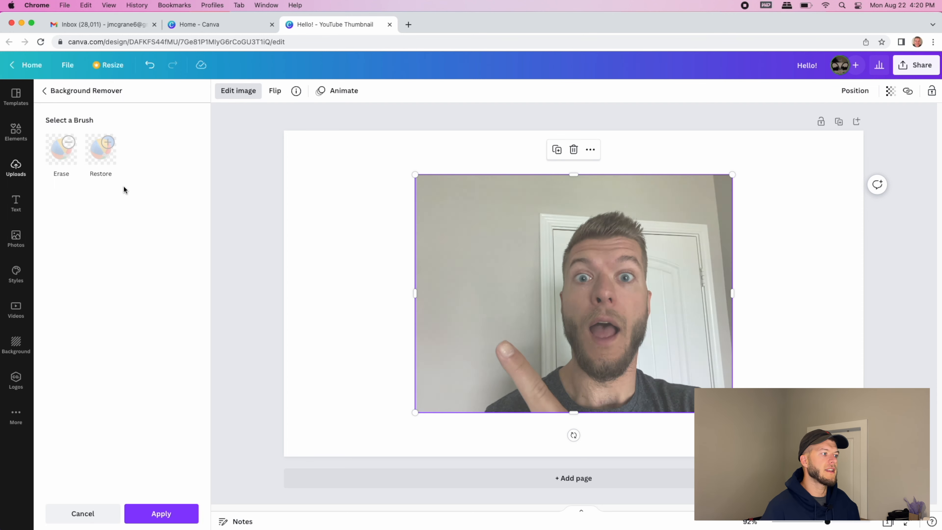
pyautogui.click(403, 273)
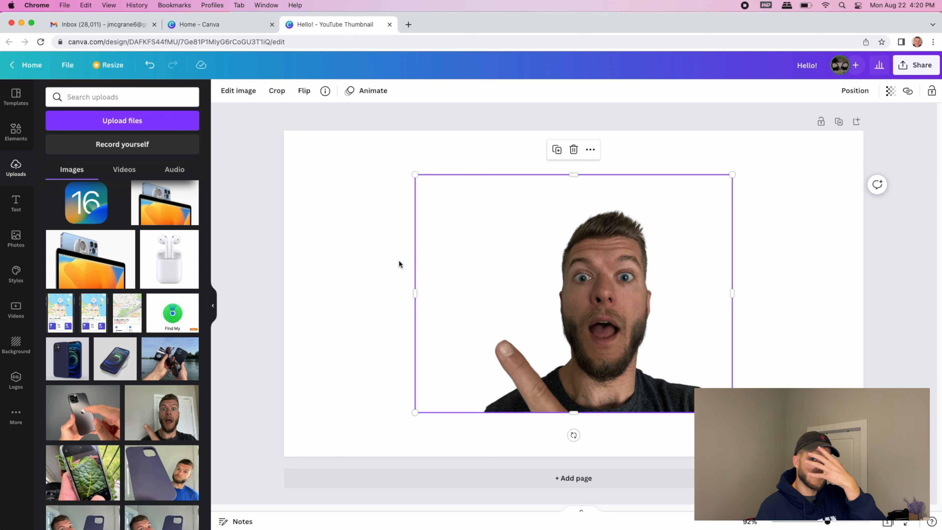
pyautogui.click(387, 261)
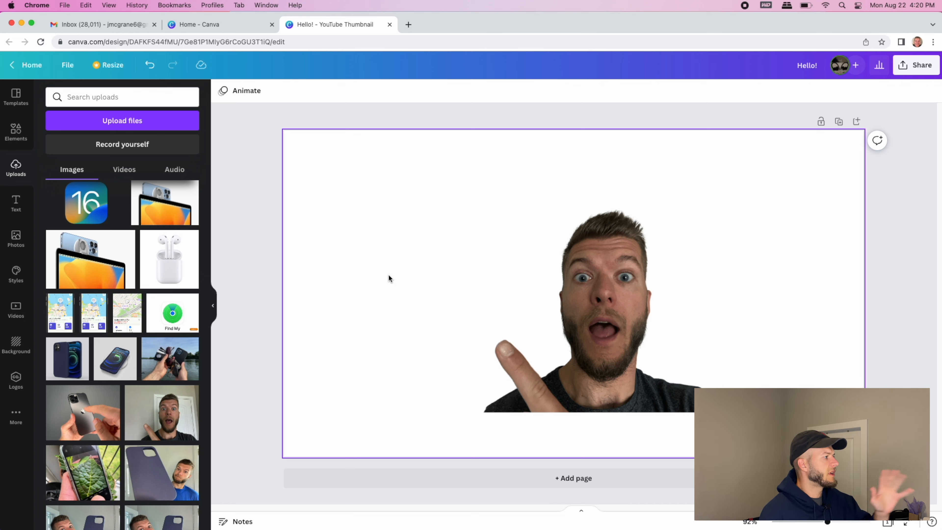
# Step: Enlarge the man's cutout to about the full page height and place it at the page's lower right
pyautogui.moveTo(501, 271); pyautogui.dragTo(646, 315)
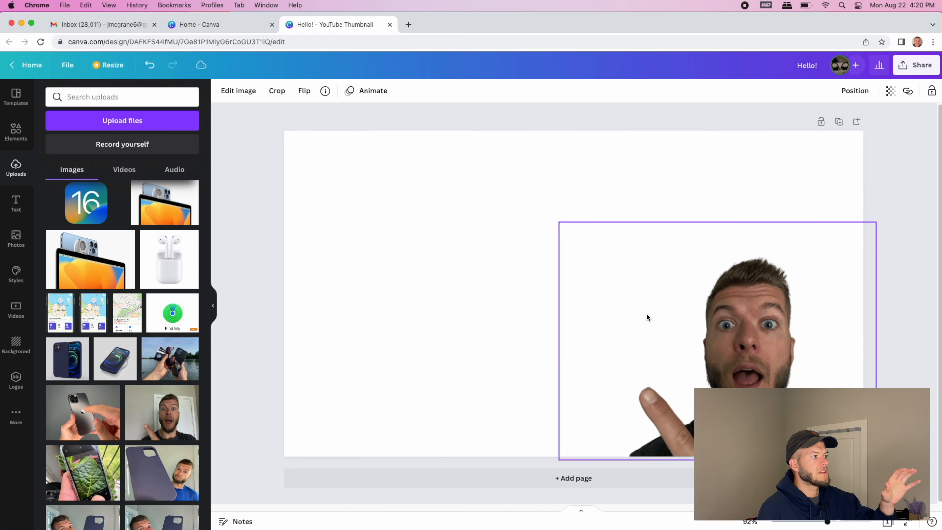
pyautogui.moveTo(559, 222); pyautogui.dragTo(450, 105)
pyautogui.moveTo(618, 294)
pyautogui.mouseDown()
pyautogui.moveTo(619, 263)
pyautogui.moveTo(631, 289)
pyautogui.mouseUp()
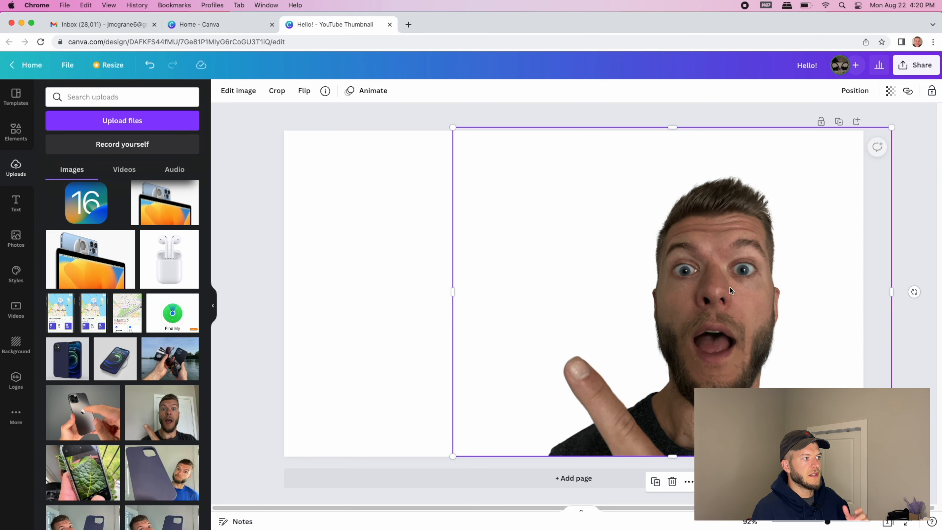
pyautogui.click(921, 256)
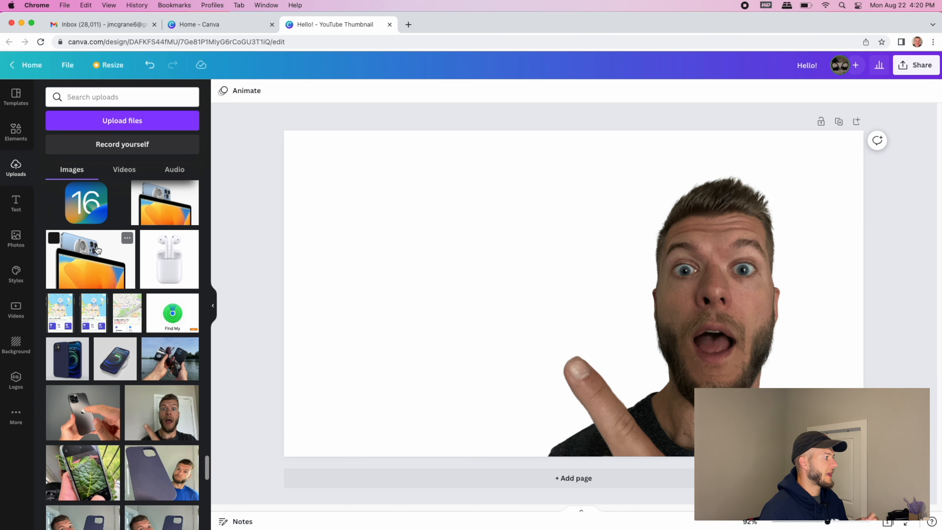
# Step: Apply the bright blue gradient from the recently used backgrounds behind the man's cutout, after trying the desert landscape
pyautogui.click(22, 354)
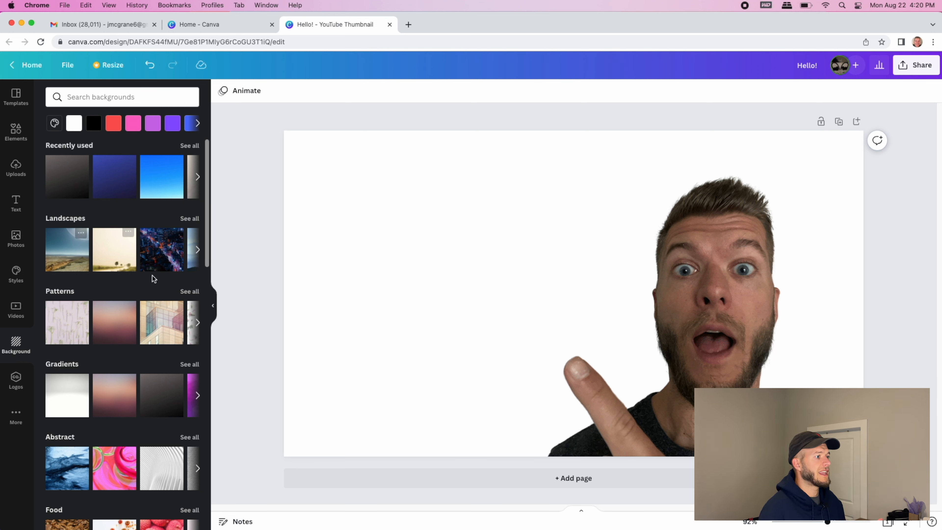
pyautogui.click(76, 263)
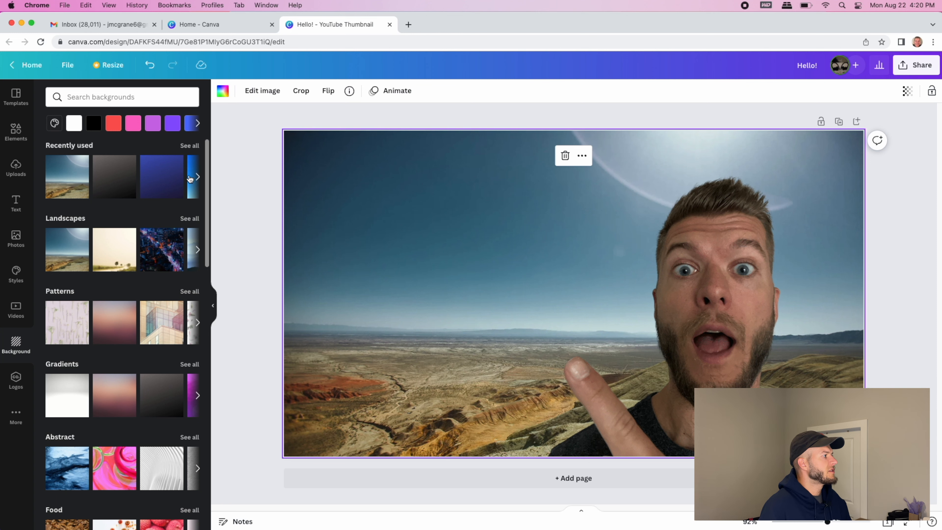
pyautogui.click(197, 177)
pyautogui.click(103, 165)
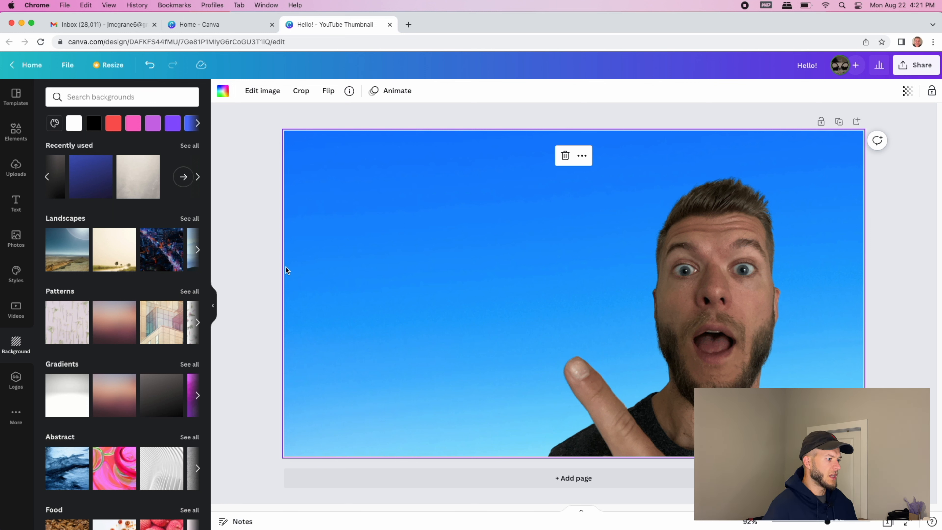
# Step: Move the man's cutout up and enlarge it so it spans from the page's top edge to its bottom edge on the right side
pyautogui.moveTo(597, 326); pyautogui.dragTo(566, 257)
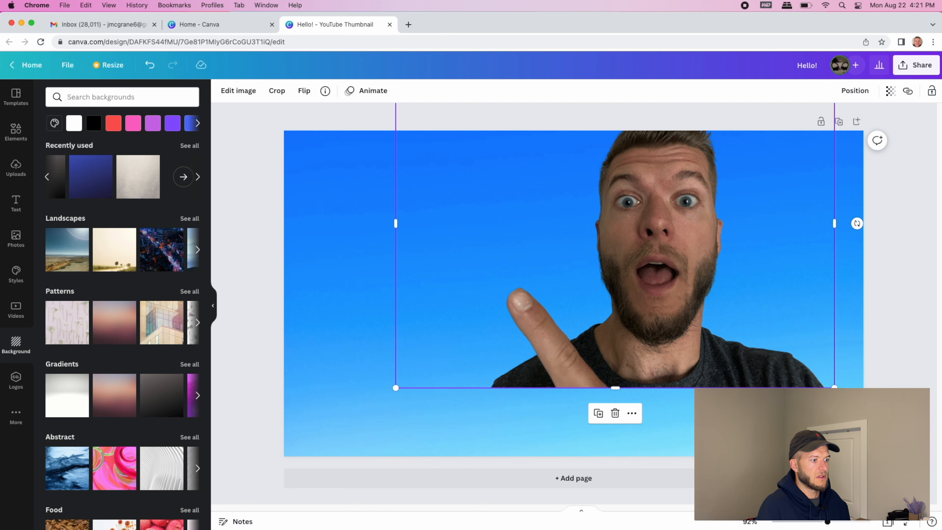
pyautogui.moveTo(836, 387); pyautogui.dragTo(927, 456)
pyautogui.click(927, 468)
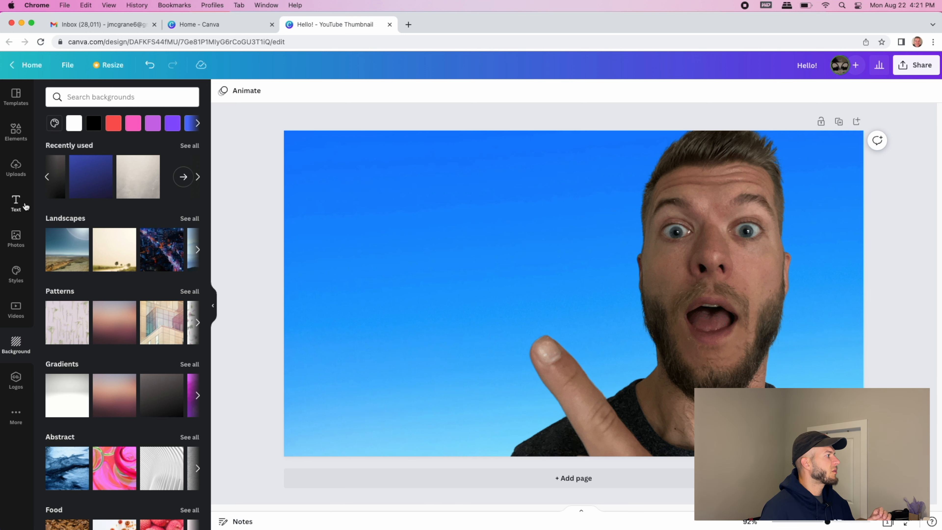
# Step: Add the yellow "HUGE SALE" font combination to the page and look through the other font combinations
pyautogui.click(16, 203)
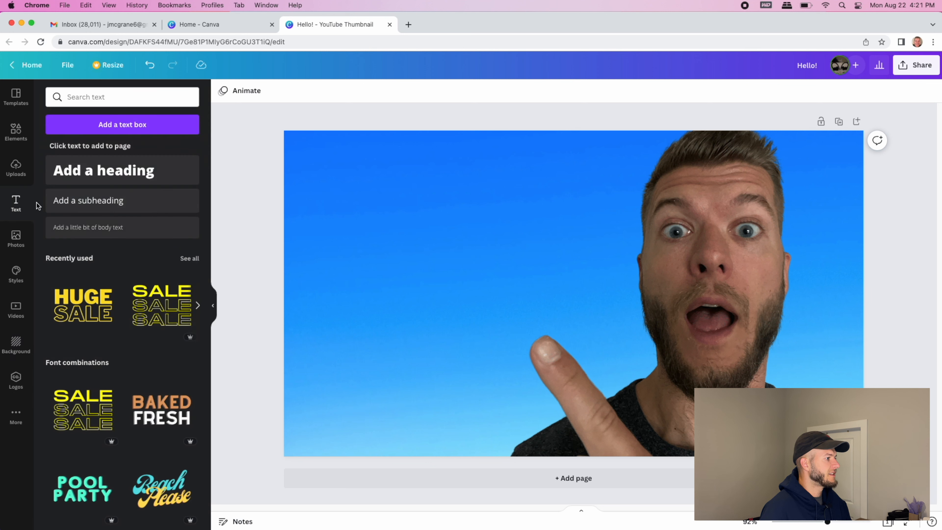
pyautogui.click(82, 297)
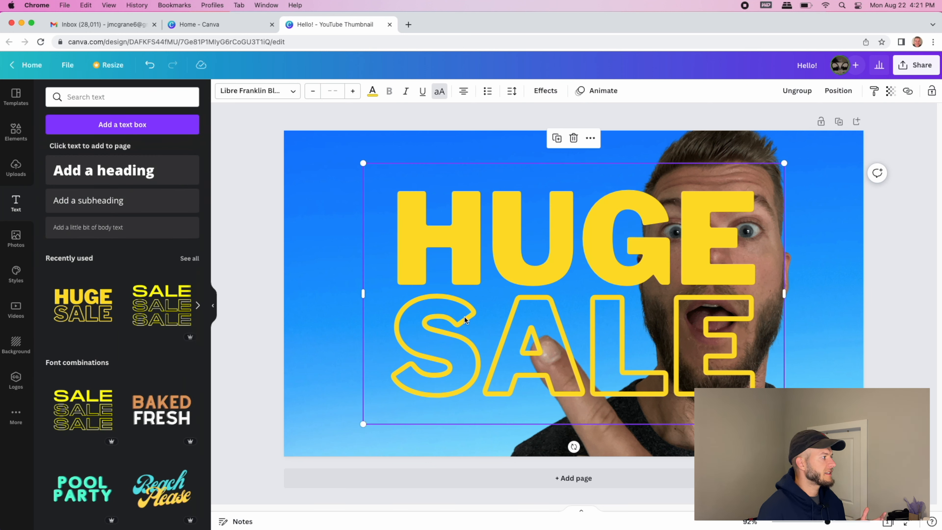
pyautogui.scroll(-10, 145, 326)
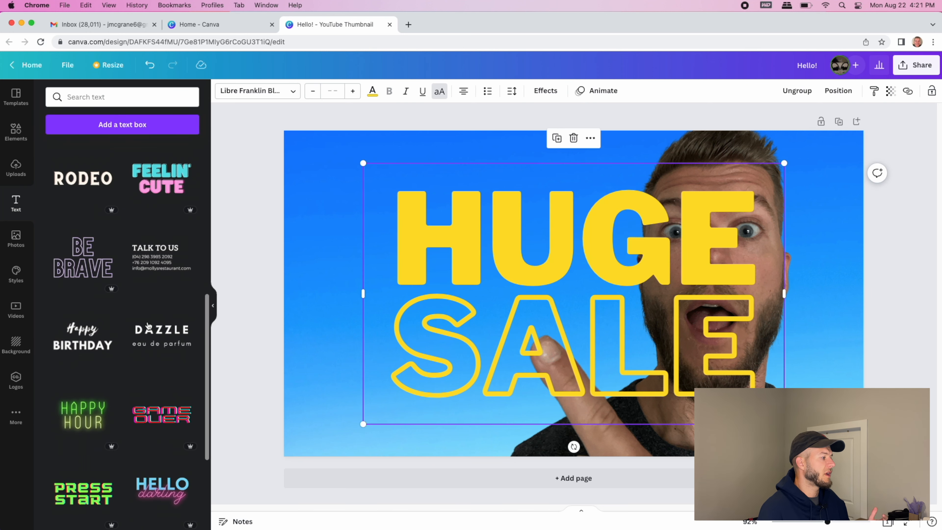
pyautogui.scroll(5, 146, 325)
pyautogui.scroll(-2, 146, 326)
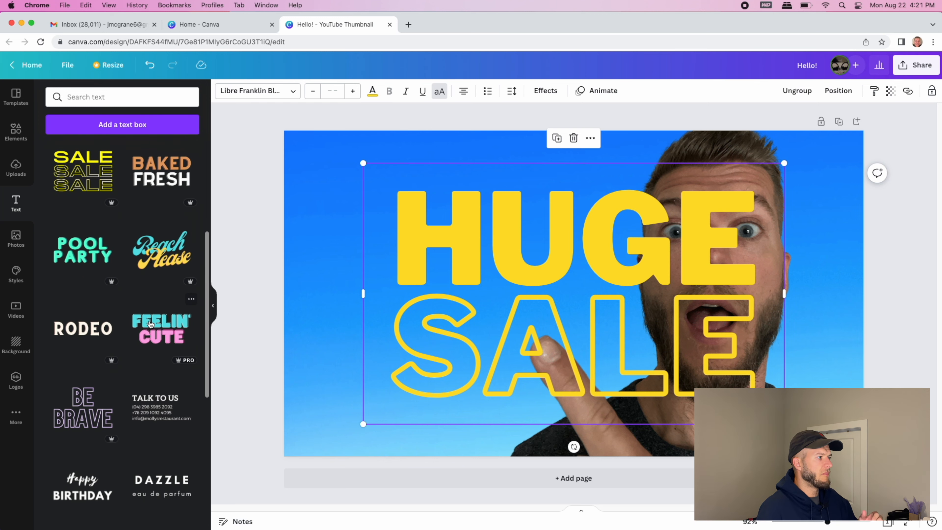
# Step: Delete the outlined "SALE" line and move the "HUGE" text to the left side of the page
pyautogui.click(528, 336)
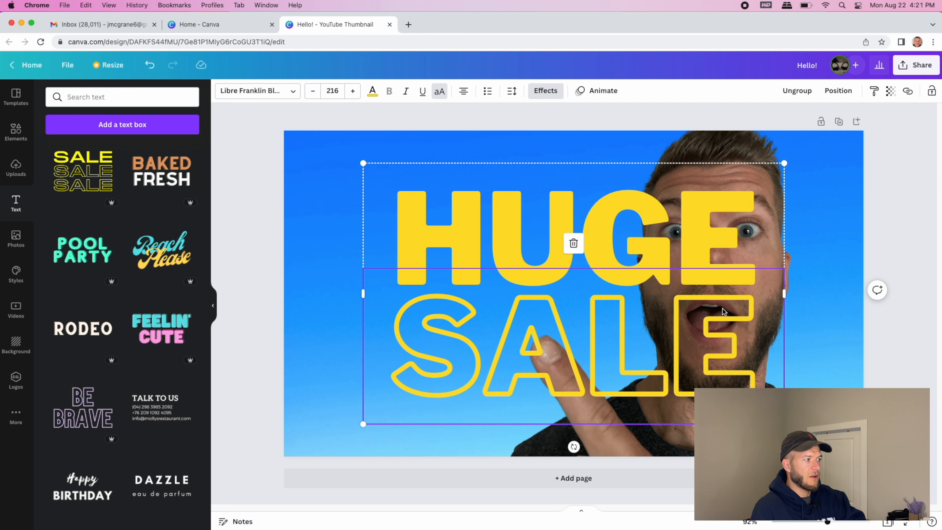
pyautogui.press('Delete')
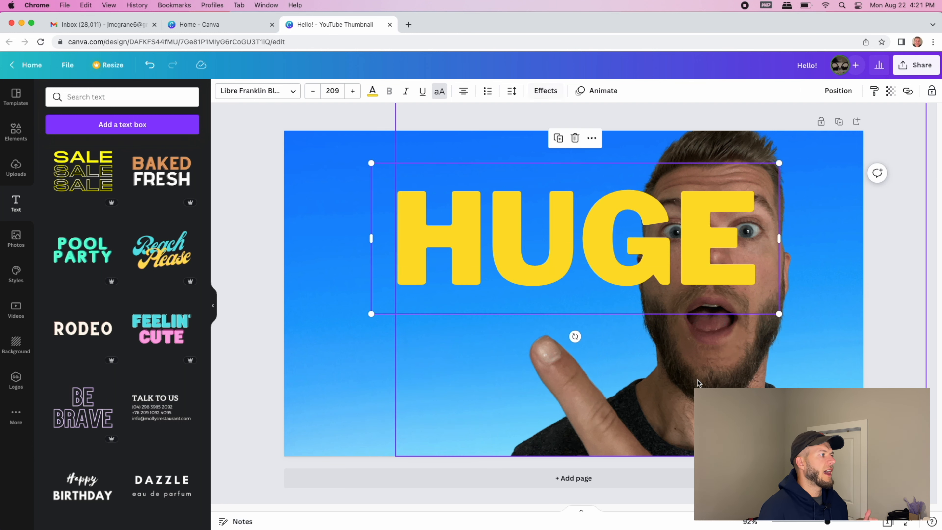
pyautogui.click(254, 223)
pyautogui.moveTo(404, 247); pyautogui.dragTo(322, 248)
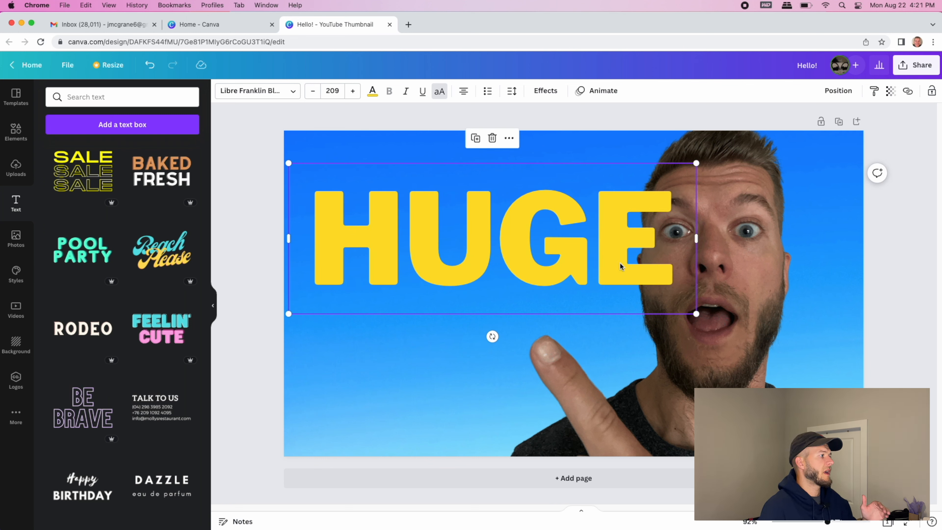
pyautogui.click(259, 255)
pyautogui.moveTo(429, 255); pyautogui.dragTo(415, 284)
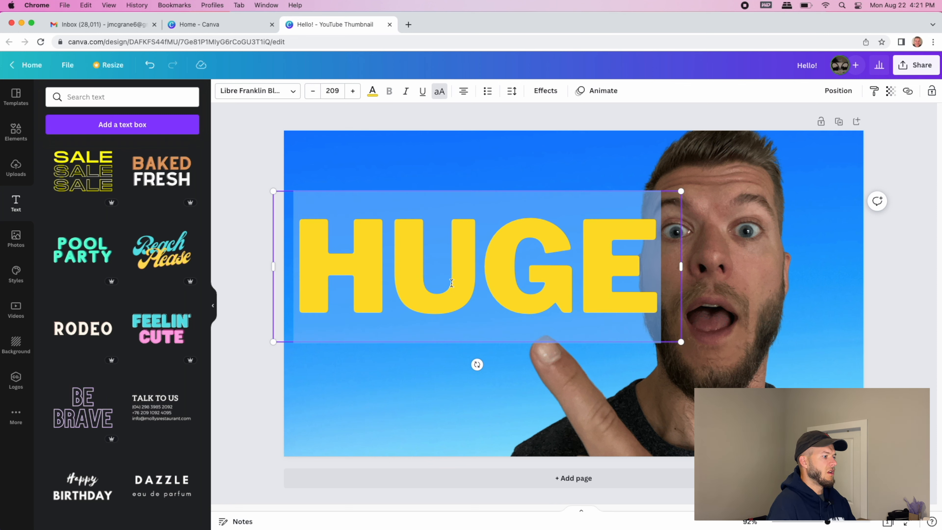
pyautogui.write('K')
pyautogui.press('BackSpace')
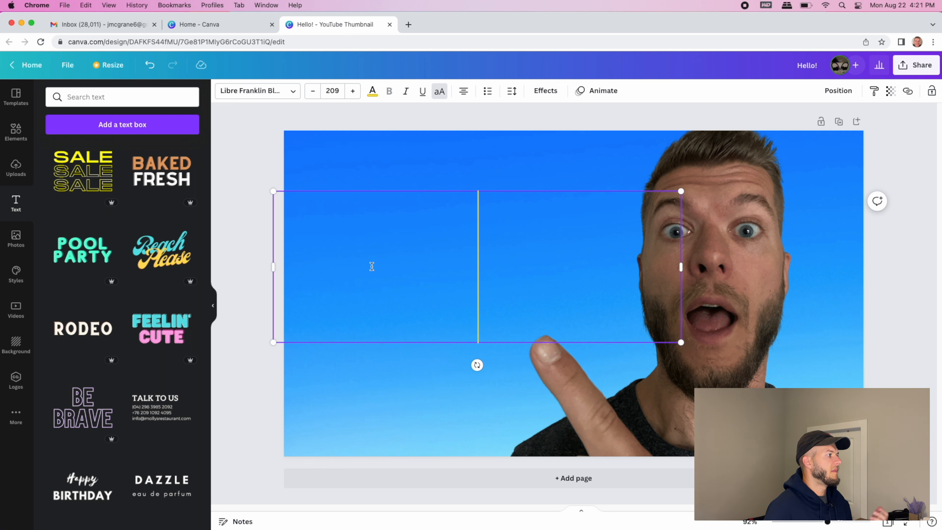
pyautogui.click(261, 192)
pyautogui.click(376, 252)
pyautogui.press('super+z')
pyautogui.press('super+z')
# Step: Replace the "HUGE" text with "HOW TO MAKE A KILLER THUMBANISL"
pyautogui.click(409, 295)
pyautogui.click(410, 295)
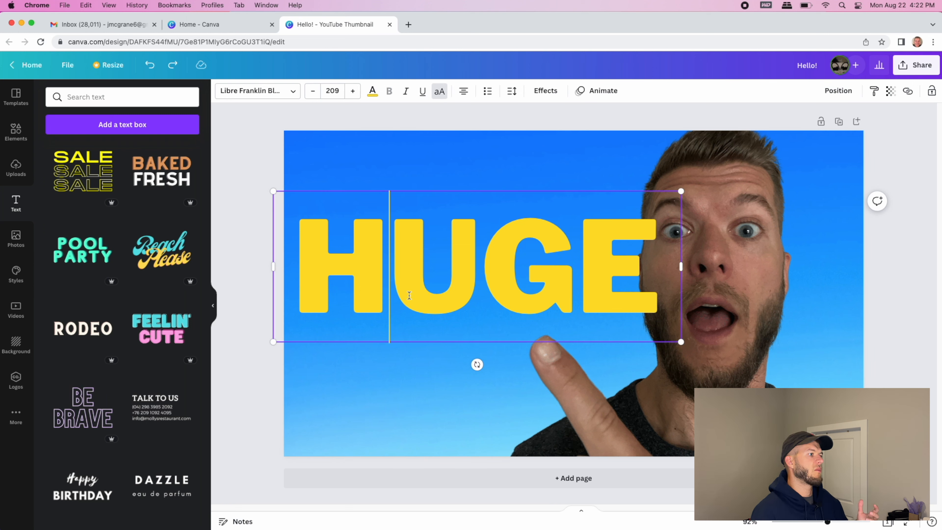
pyautogui.doubleClick(409, 295)
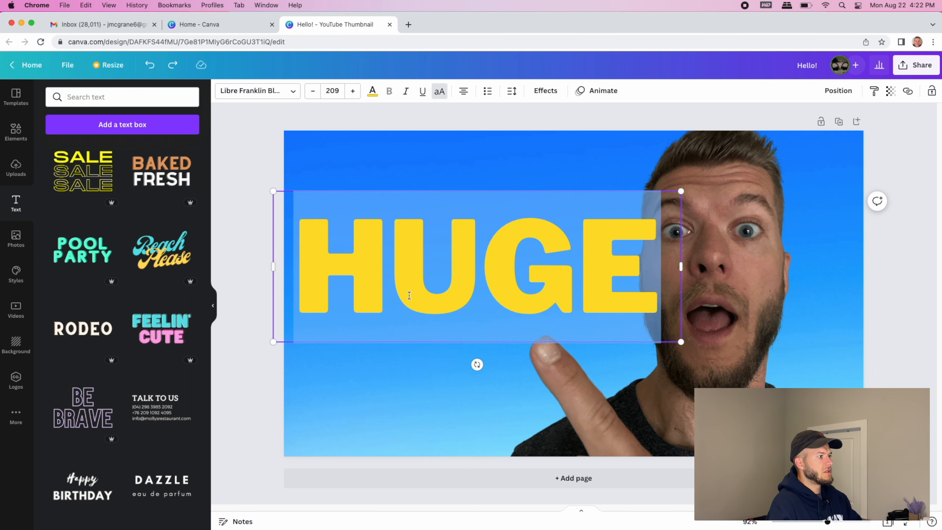
pyautogui.write('HOW TO MAKE A')
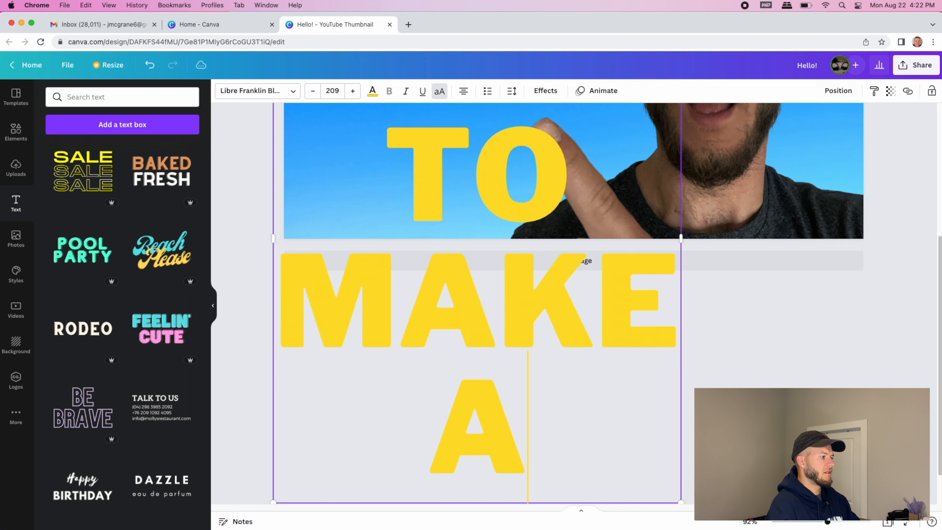
pyautogui.write(' KILLER T')
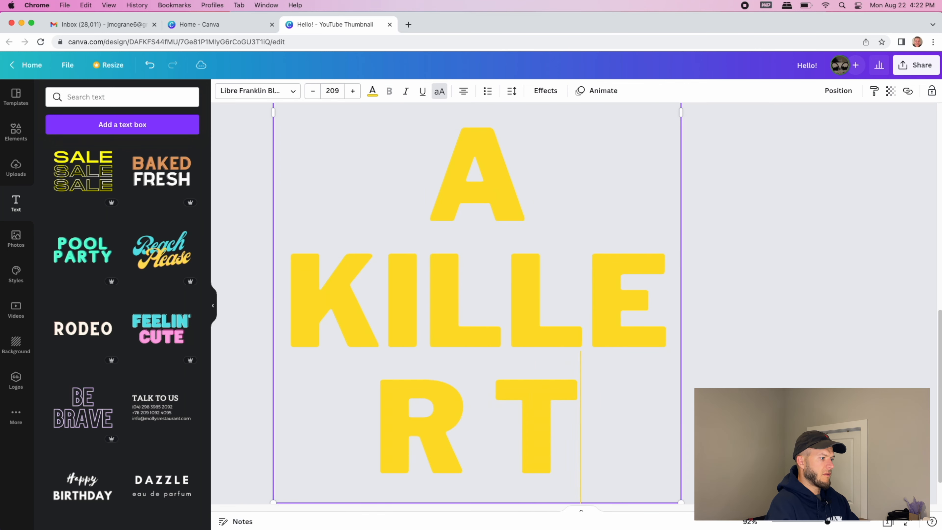
pyautogui.write('HUMBANISL')
# Step: Set the font size of the whole title to 100 and move the text block to the page's upper left
pyautogui.press('super+a')
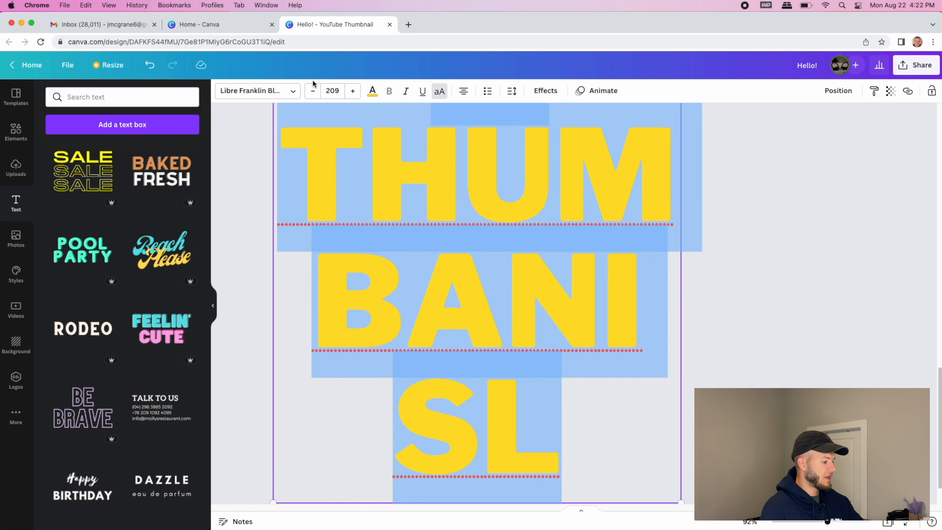
pyautogui.click(328, 86)
pyautogui.write('100')
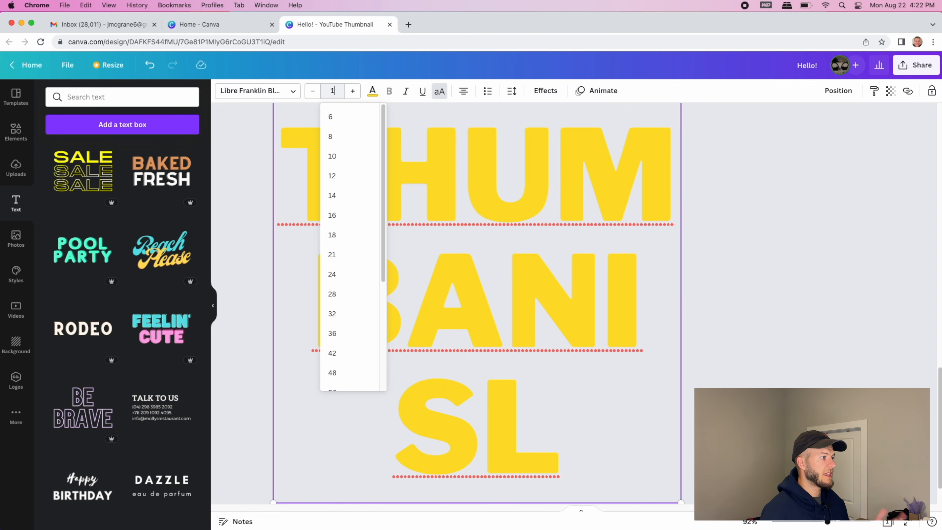
pyautogui.press('Return')
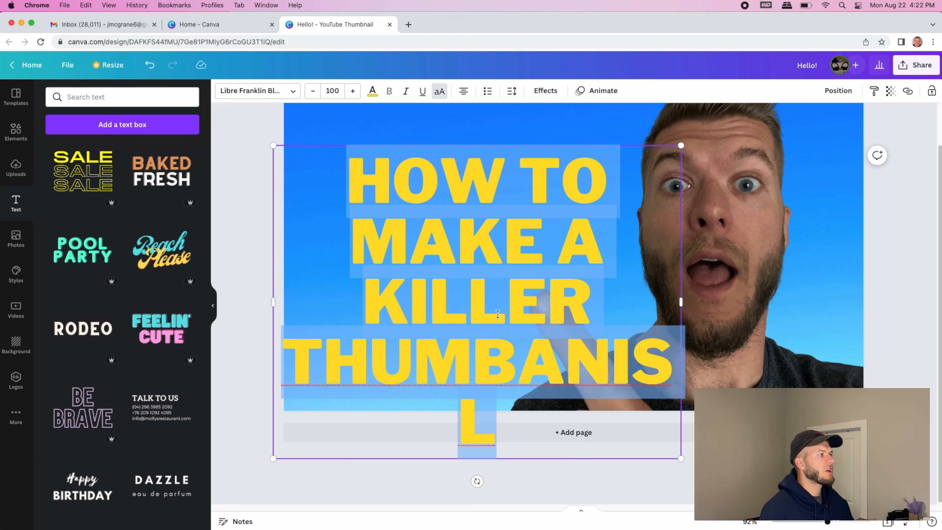
pyautogui.click(490, 132)
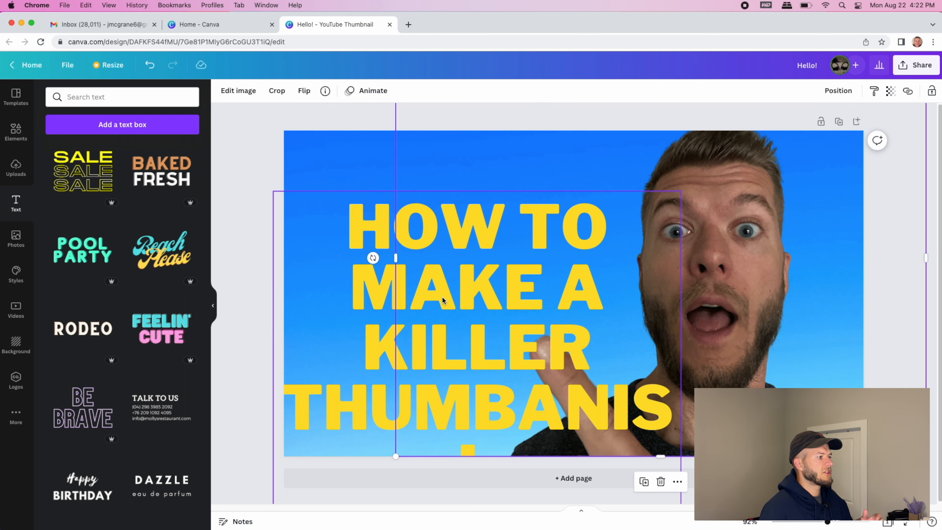
pyautogui.moveTo(442, 296); pyautogui.dragTo(418, 245)
# Step: Correct the last word of the title to "THUMBNAIL"
pyautogui.click(556, 349)
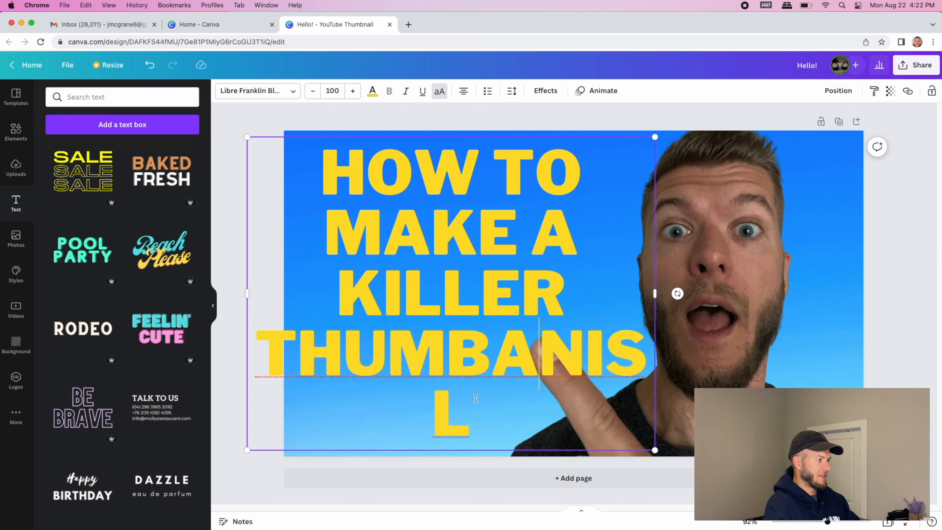
pyautogui.press('BackSpace')
pyautogui.press('BackSpace')
pyautogui.press('BackSpace')
pyautogui.press('BackSpace')
pyautogui.press('BackSpace')
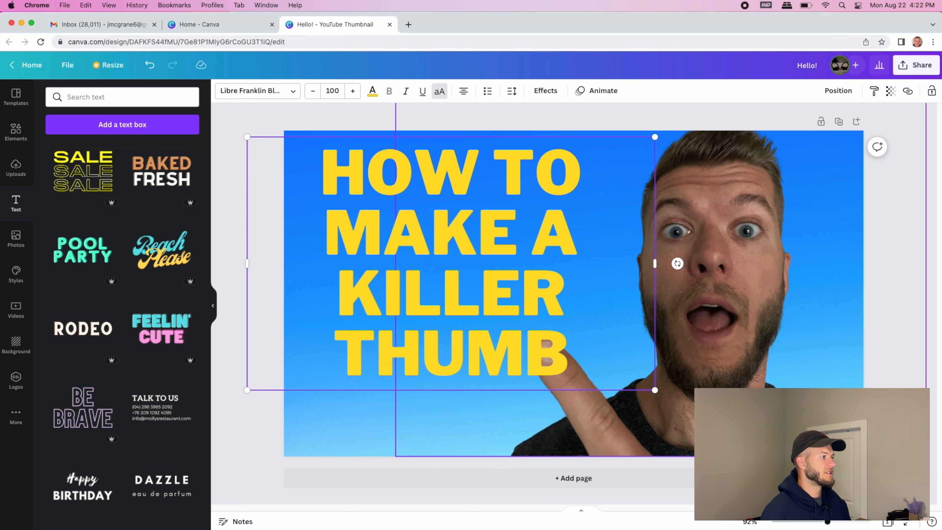
pyautogui.write('NAIL')
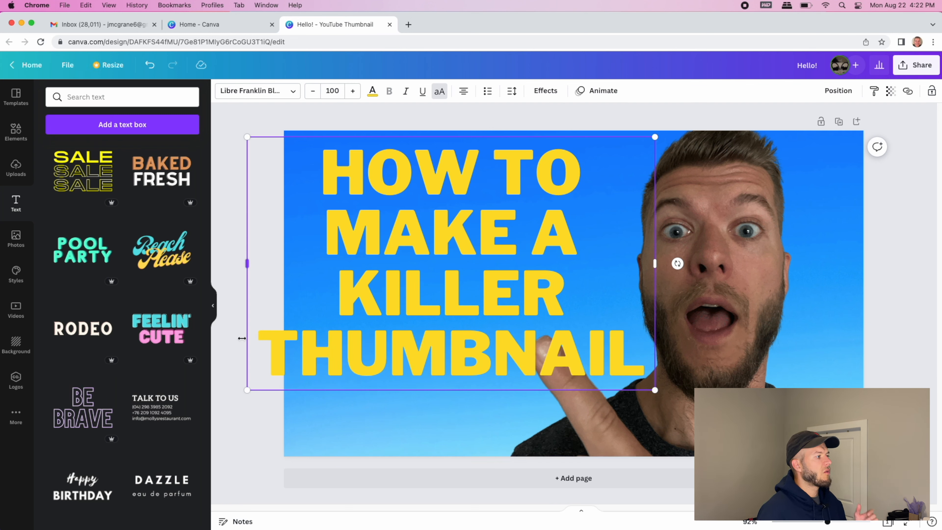
pyautogui.click(232, 338)
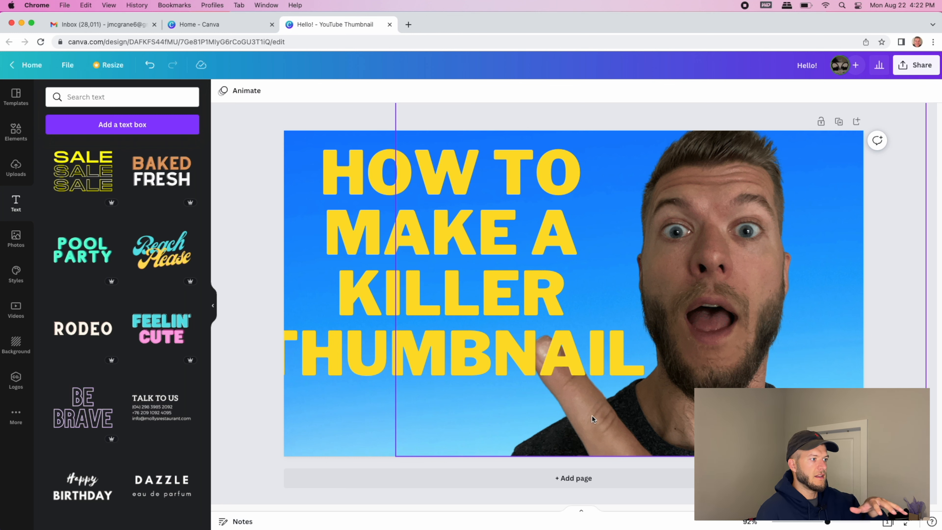
# Step: Adjust the man's photo to brightness 43, contrast 41 and saturation 24
pyautogui.click(705, 345)
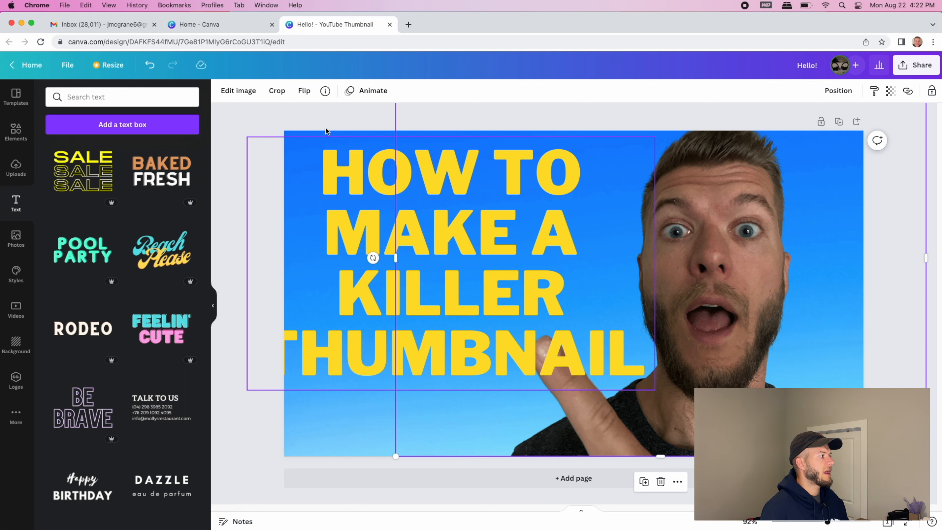
pyautogui.click(246, 93)
pyautogui.click(118, 173)
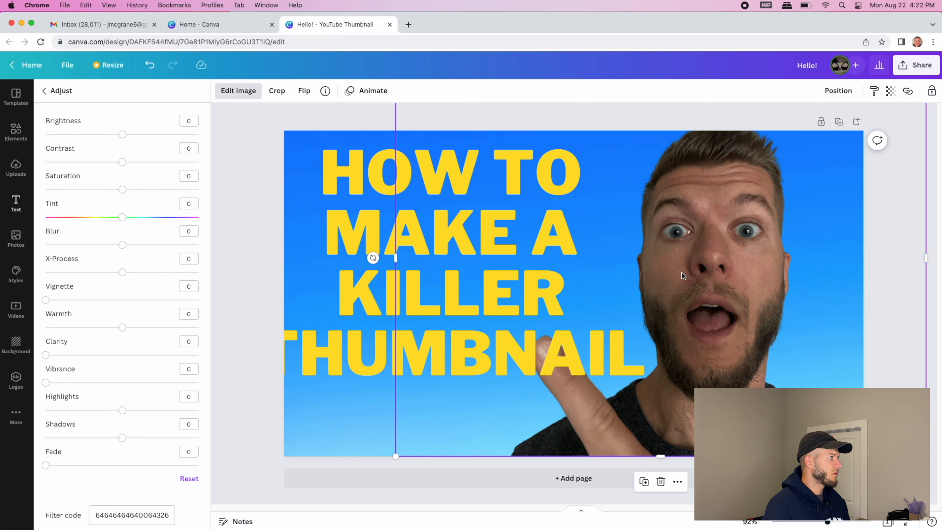
pyautogui.moveTo(122, 168); pyautogui.dragTo(163, 164)
pyautogui.click(127, 137)
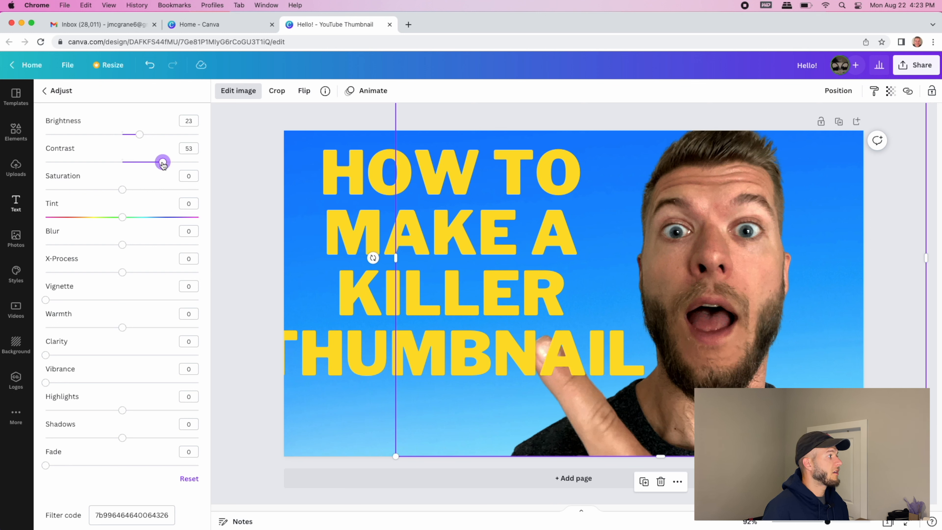
pyautogui.moveTo(141, 135); pyautogui.dragTo(247, 189)
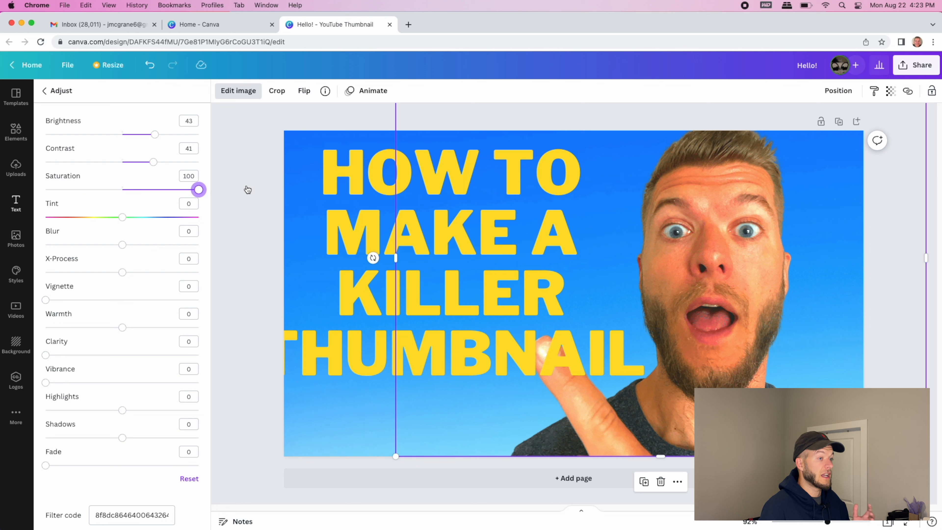
pyautogui.moveTo(249, 190); pyautogui.dragTo(141, 190)
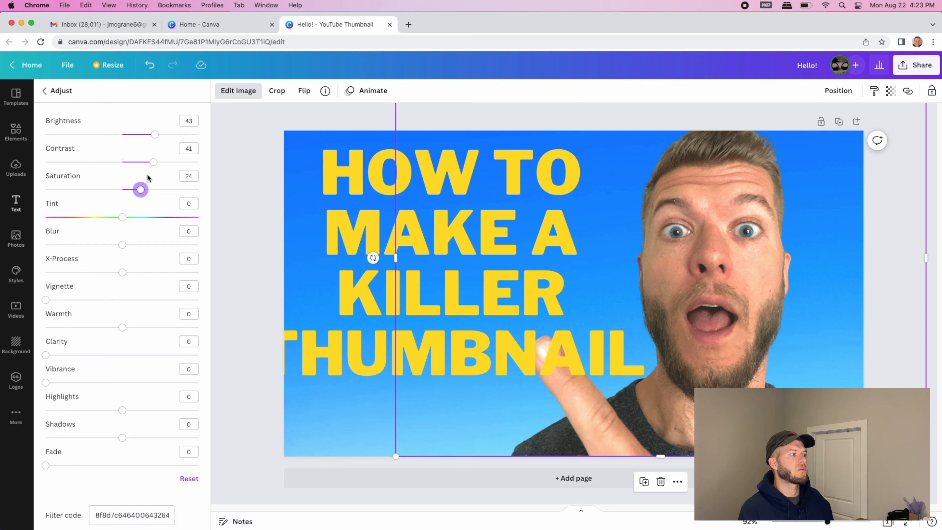
pyautogui.click(236, 180)
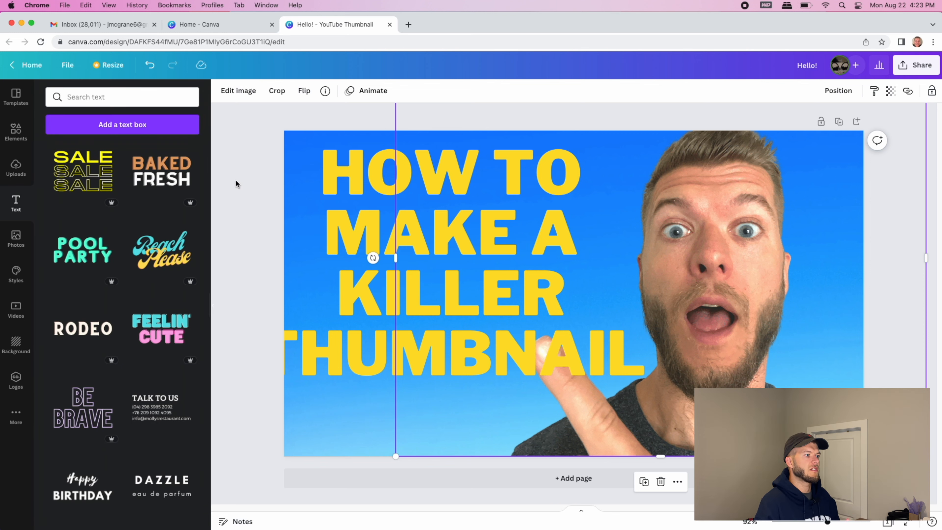
# Step: Lower the Blur adjustment of the man's photo slightly
pyautogui.click(258, 92)
pyautogui.click(70, 177)
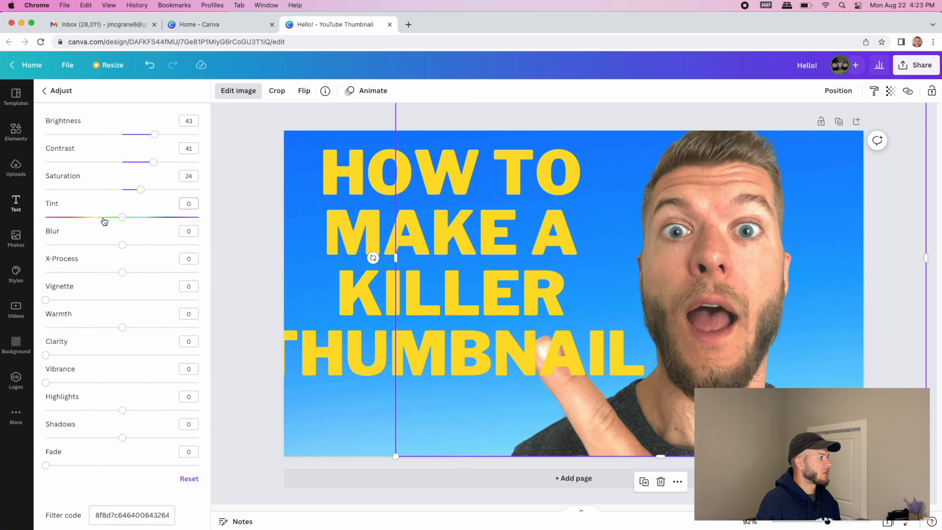
pyautogui.moveTo(122, 246); pyautogui.dragTo(118, 248)
pyautogui.click(243, 241)
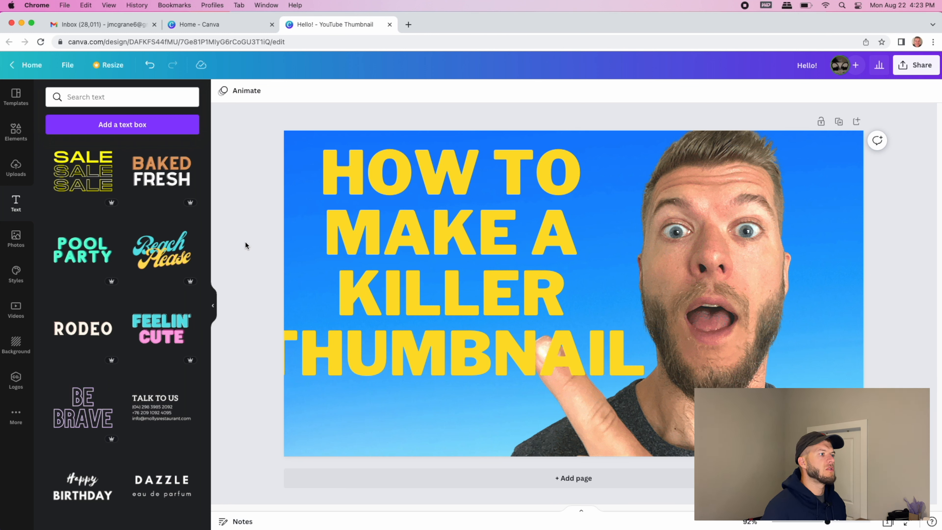
# Step: Fine-tune the contrast of the man's photo in its image adjustments
pyautogui.click(716, 267)
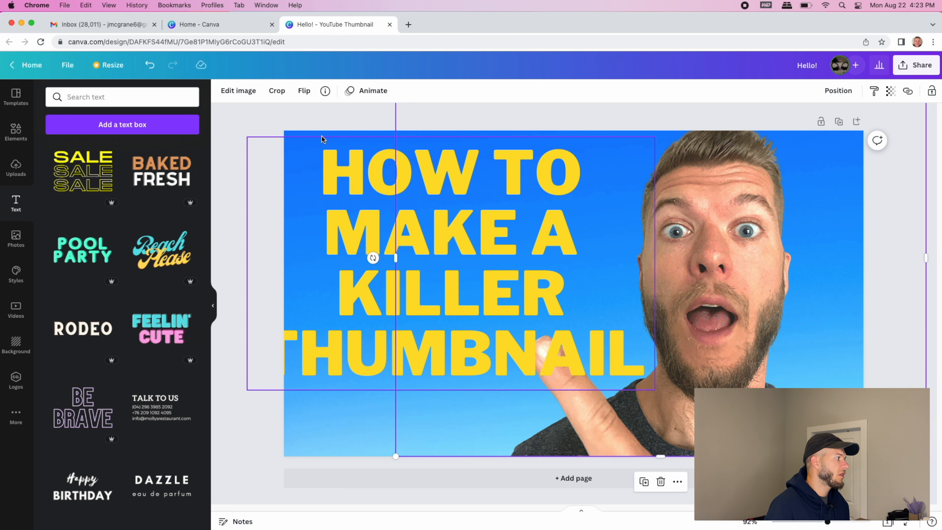
pyautogui.click(238, 91)
pyautogui.click(72, 178)
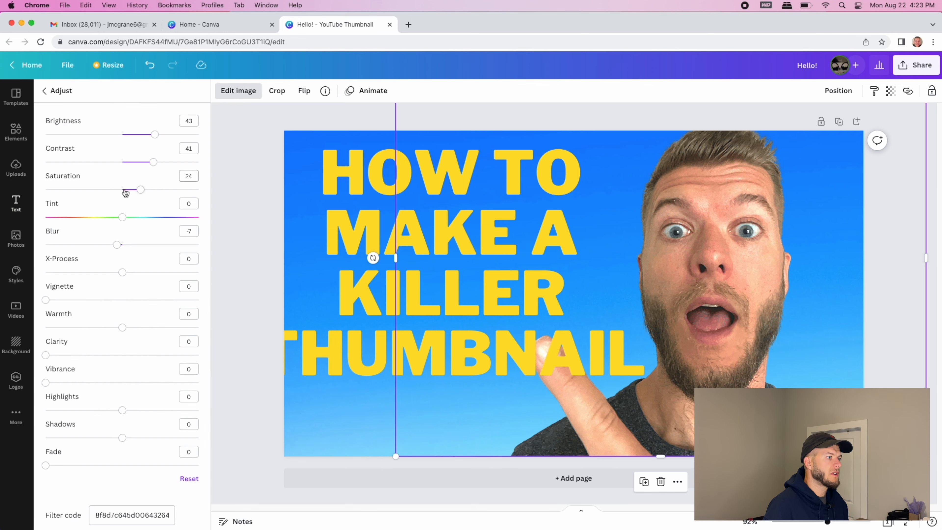
pyautogui.moveTo(154, 162)
pyautogui.mouseDown()
pyautogui.moveTo(181, 170)
pyautogui.moveTo(157, 172)
pyautogui.mouseUp()
pyautogui.click(234, 177)
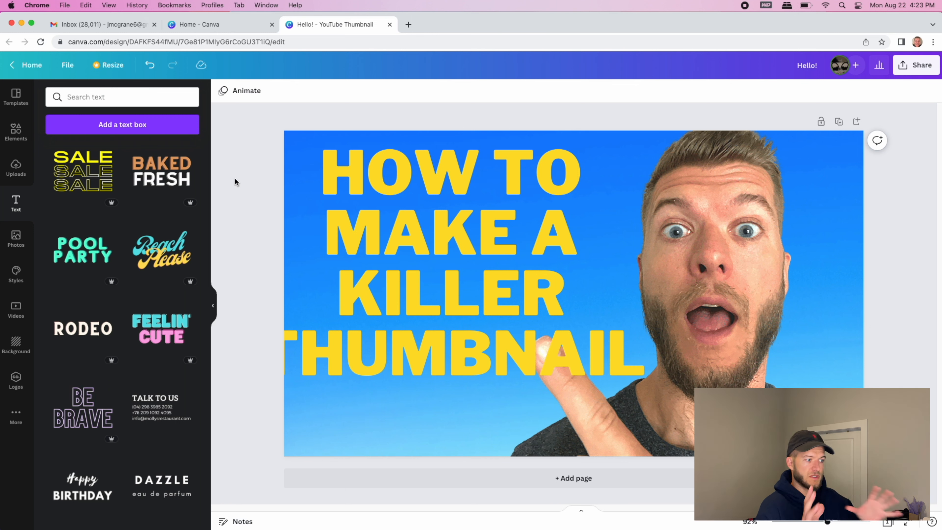
# Step: Change the colour of the whole title text to white
pyautogui.click(445, 278)
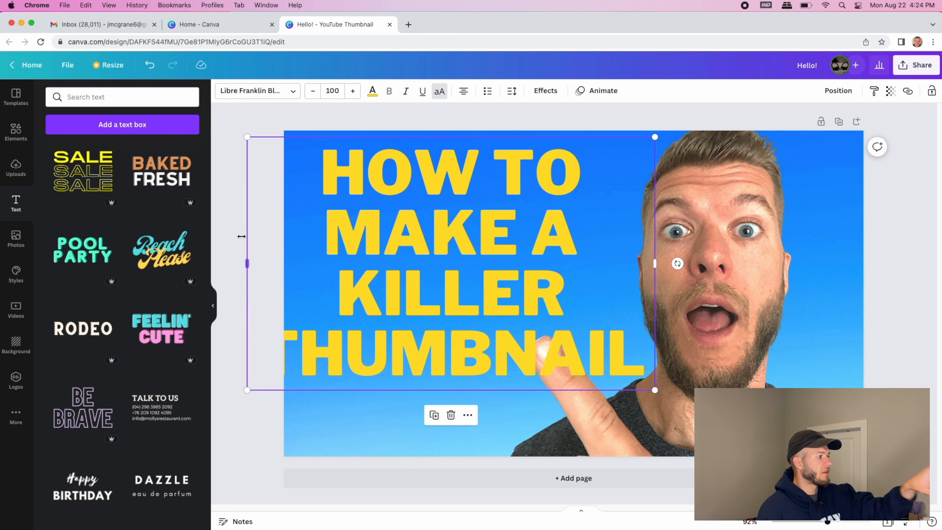
pyautogui.doubleClick(376, 240)
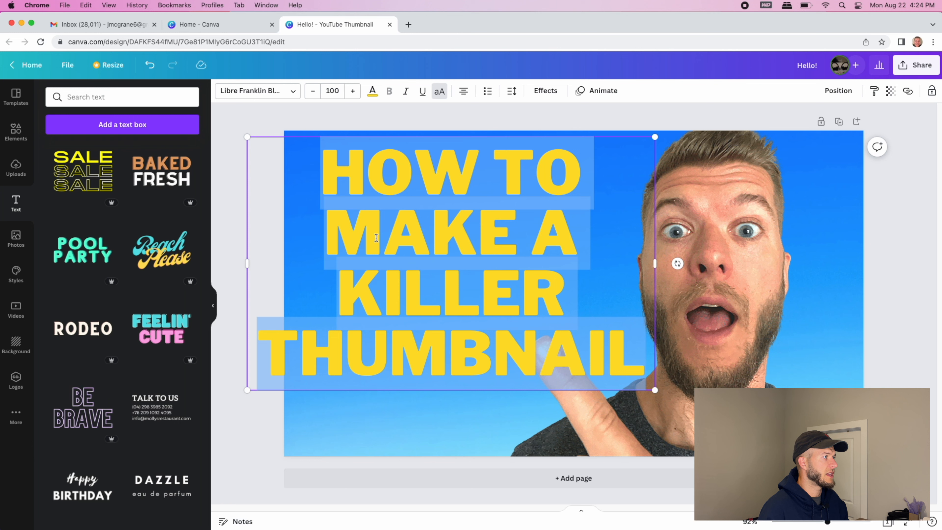
pyautogui.click(372, 90)
pyautogui.click(109, 142)
pyautogui.click(221, 185)
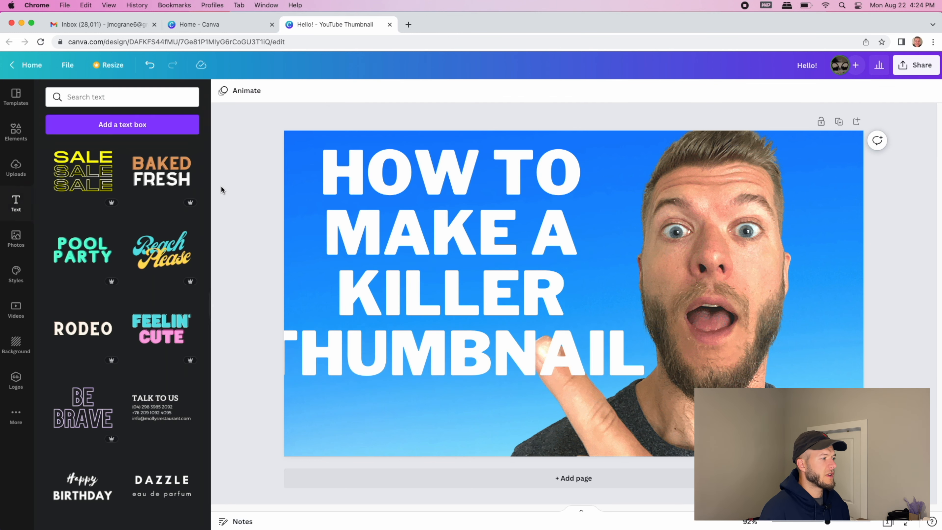
# Step: Nudge the title text block slightly right and down on the page
pyautogui.click(350, 244)
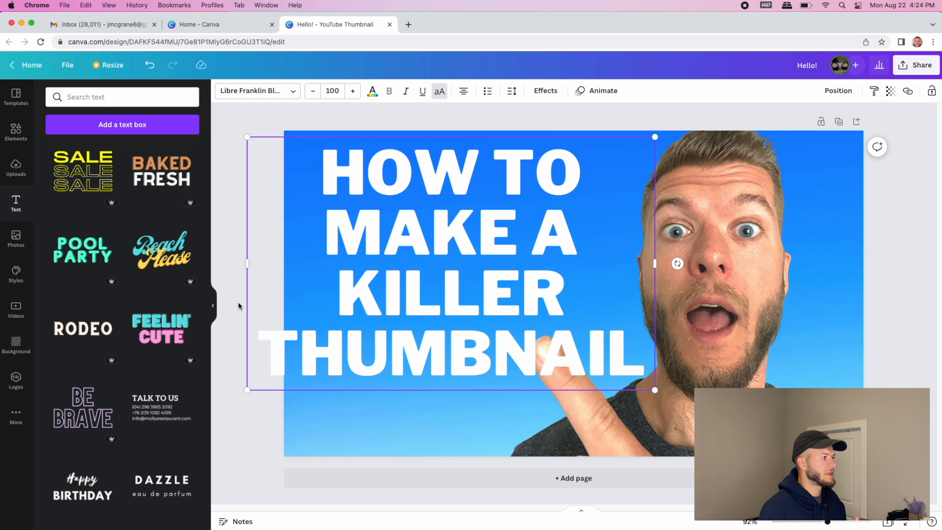
pyautogui.click(235, 280)
pyautogui.click(387, 283)
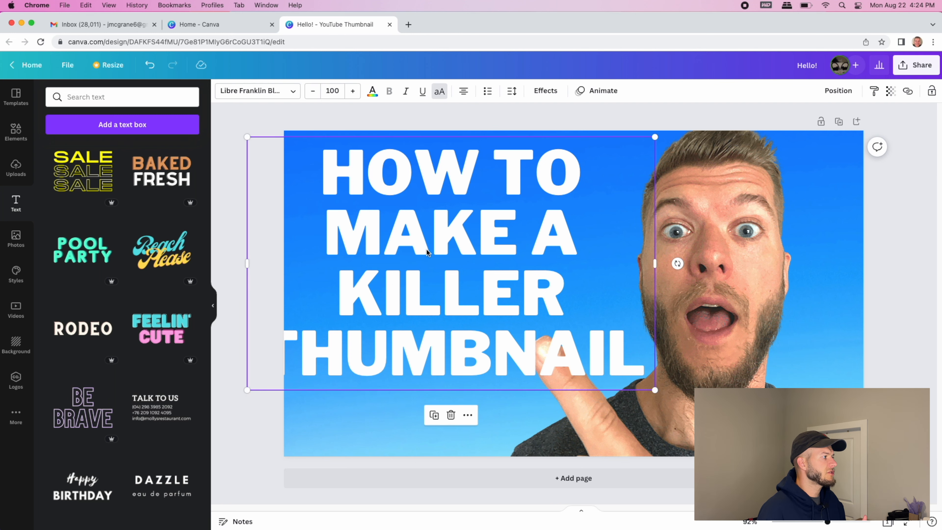
pyautogui.click(429, 253)
pyautogui.click(214, 231)
pyautogui.moveTo(387, 333); pyautogui.dragTo(394, 335)
pyautogui.click(394, 335)
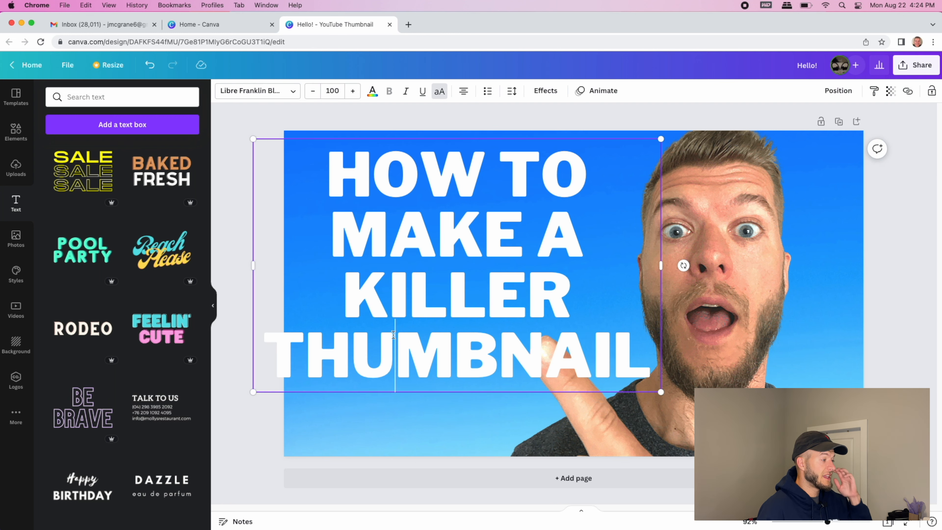
# Step: Split the word THUMBNAIL off the title into its own text box and place it below the line KILLER
pyautogui.doubleClick(395, 335)
pyautogui.click(394, 324)
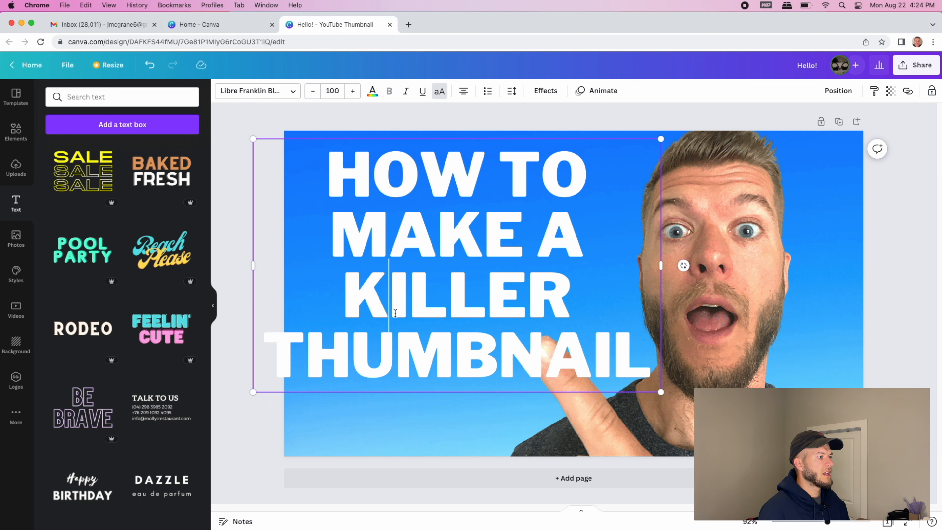
pyautogui.moveTo(635, 352); pyautogui.dragTo(274, 352)
pyautogui.press('BackSpace')
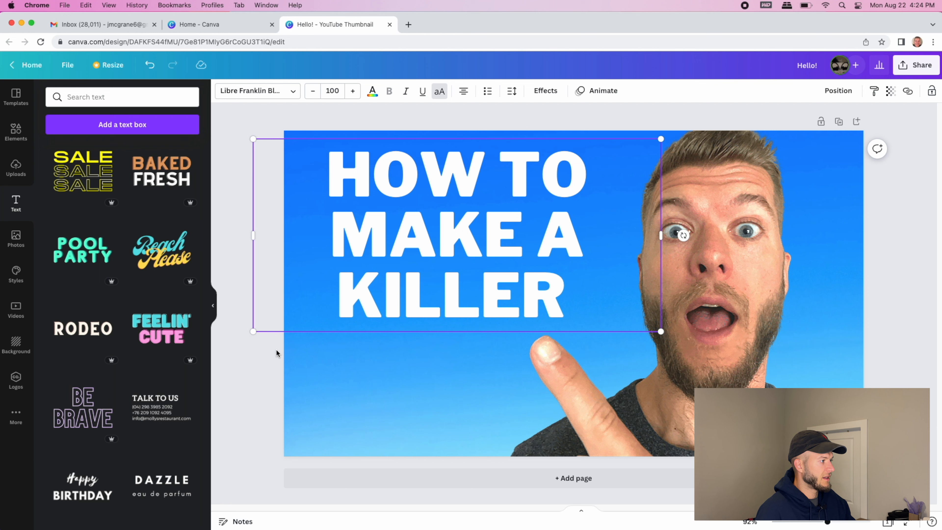
pyautogui.click(269, 368)
pyautogui.click(351, 358)
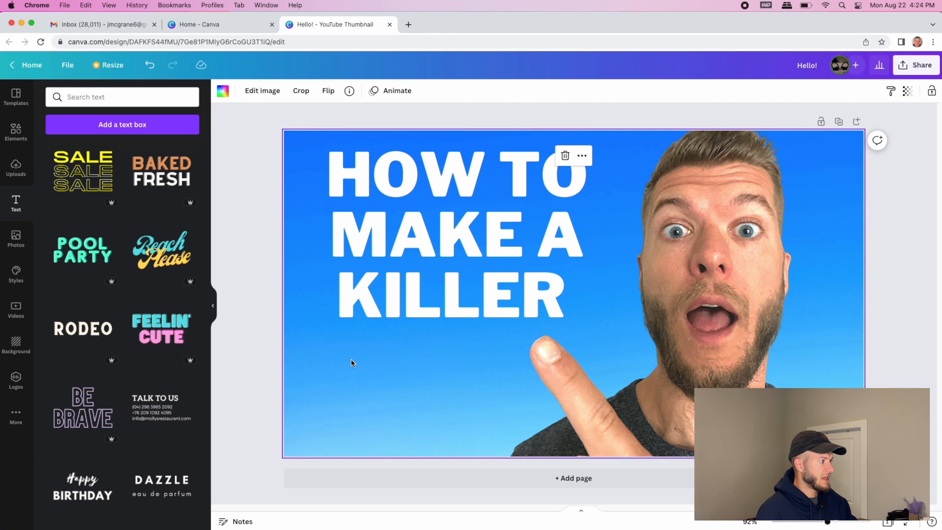
pyautogui.press('super+z')
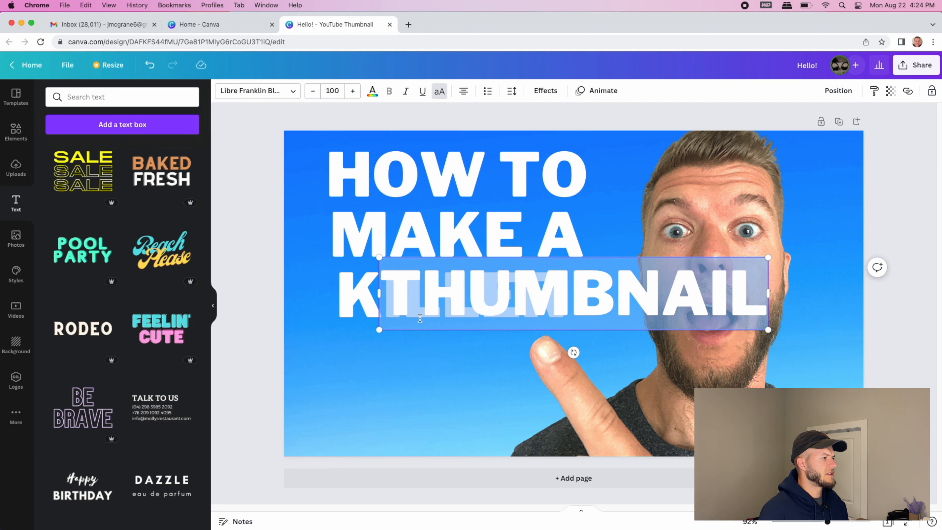
pyautogui.click(281, 358)
pyautogui.moveTo(471, 264); pyautogui.dragTo(372, 339)
# Step: Set the font size of the "HOW TO MAKE A KILLER" text to 75
pyautogui.click(418, 290)
pyautogui.doubleClick(443, 282)
pyautogui.moveTo(578, 282); pyautogui.dragTo(345, 155)
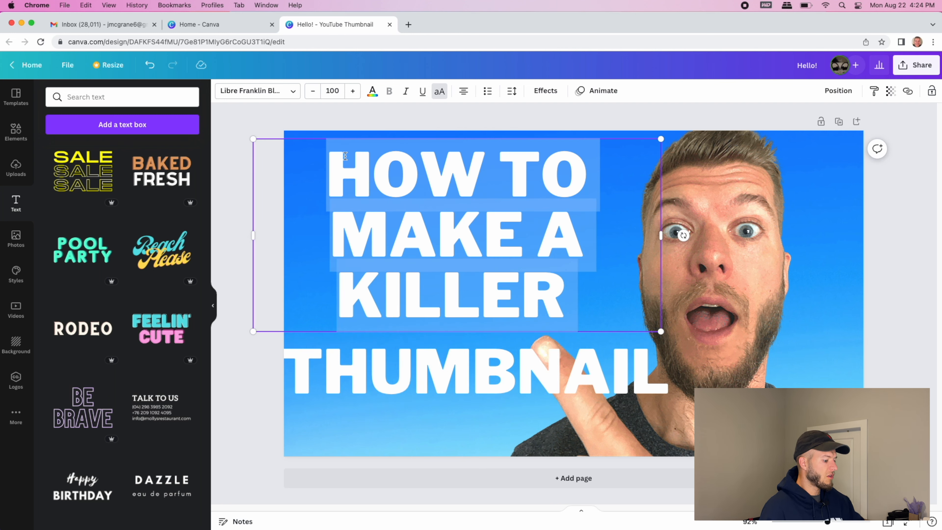
pyautogui.click(336, 95)
pyautogui.write('70')
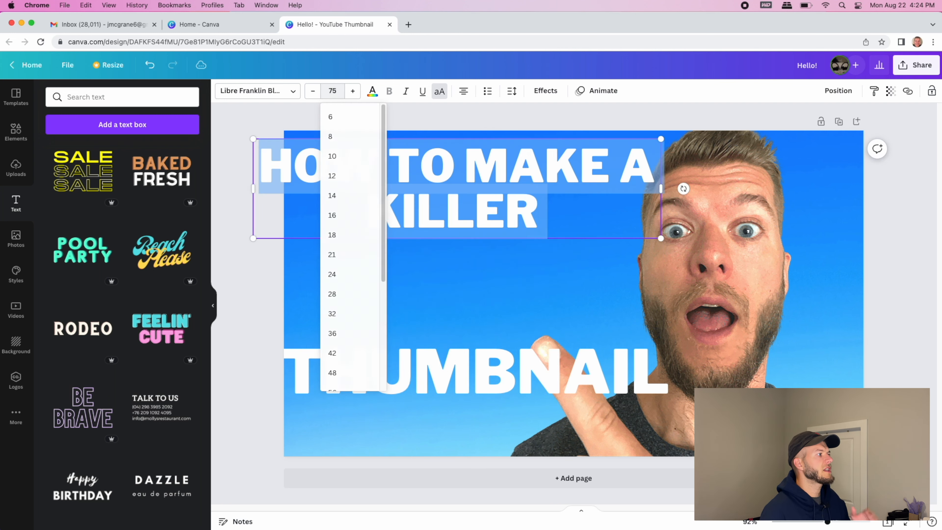
pyautogui.press('Return')
pyautogui.click(436, 298)
# Step: Move the "HOW TO MAKE A KILLER" block down, scale it to font size 62.3 and place THUMBNAIL directly beneath it
pyautogui.moveTo(454, 215); pyautogui.dragTo(472, 267)
pyautogui.moveTo(678, 291); pyautogui.dragTo(613, 255)
pyautogui.moveTo(513, 362); pyautogui.dragTo(512, 297)
pyautogui.doubleClick(512, 297)
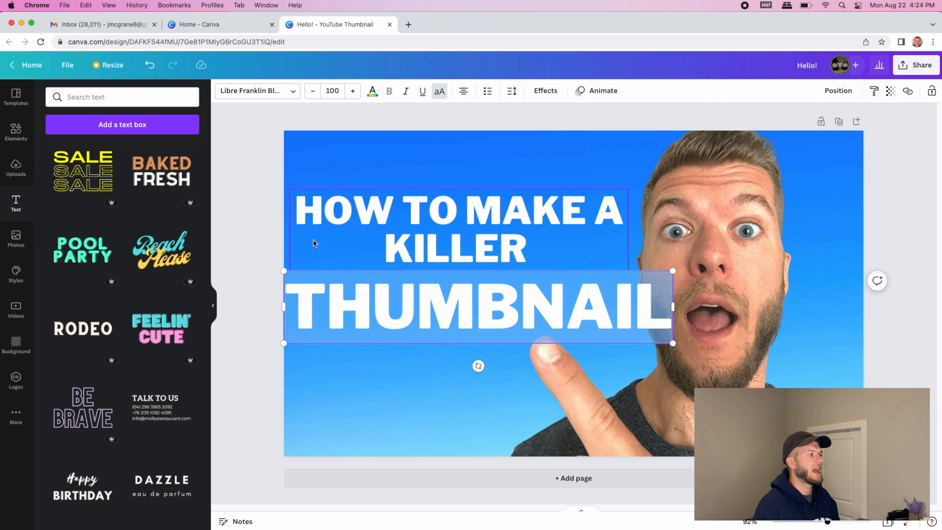
# Step: Scale the THUMBNAIL text box down to font size 91.1 so the word ends beside the man's face
pyautogui.click(268, 276)
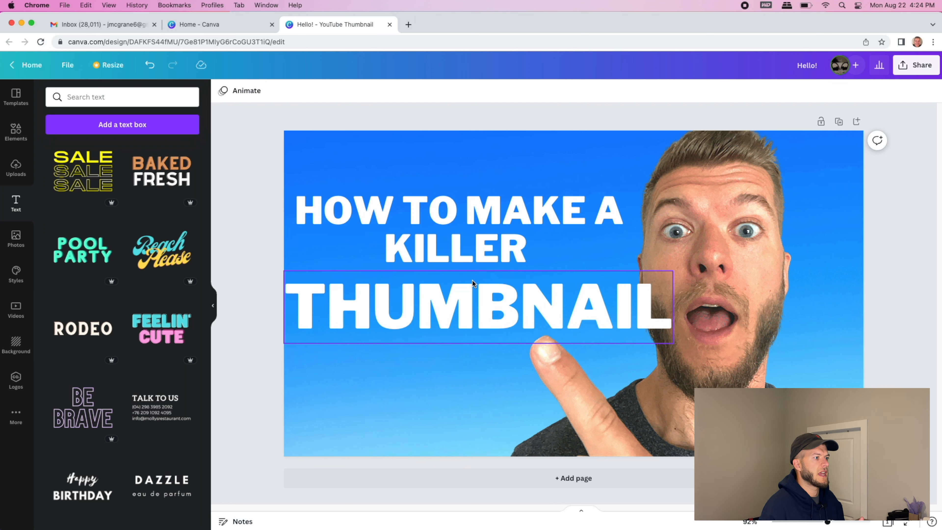
pyautogui.click(471, 282)
pyautogui.moveTo(672, 271); pyautogui.dragTo(639, 277)
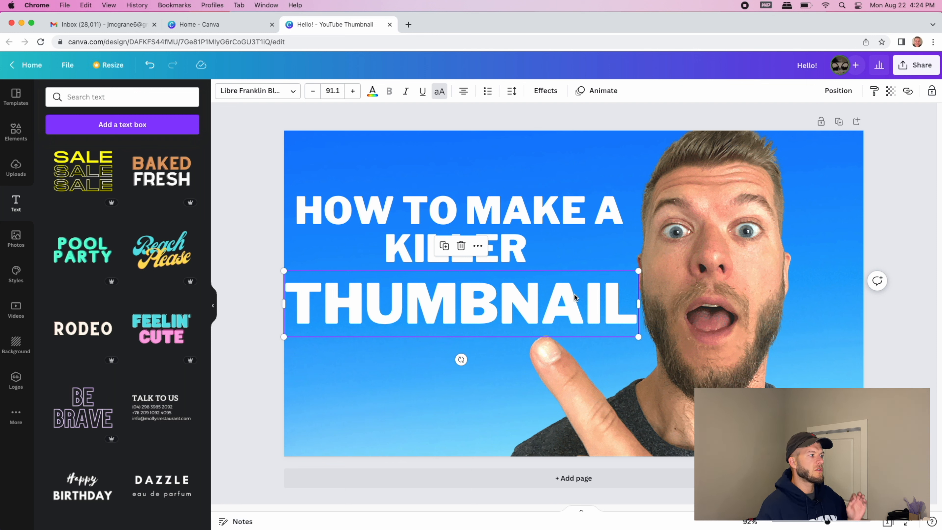
# Step: Change the font of the "HOW TO MAKE A KILLER" text to Montserrat Extra-Bold
pyautogui.click(426, 216)
pyautogui.doubleClick(425, 216)
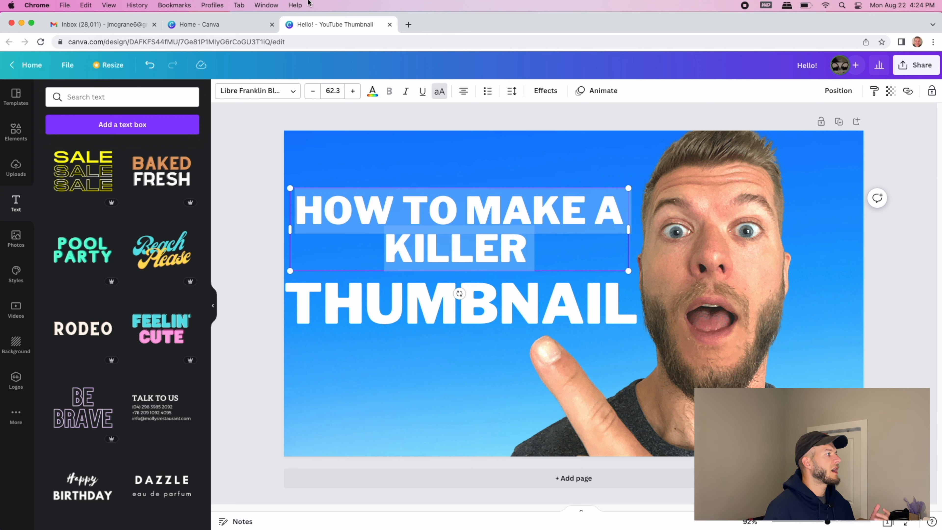
pyautogui.click(278, 92)
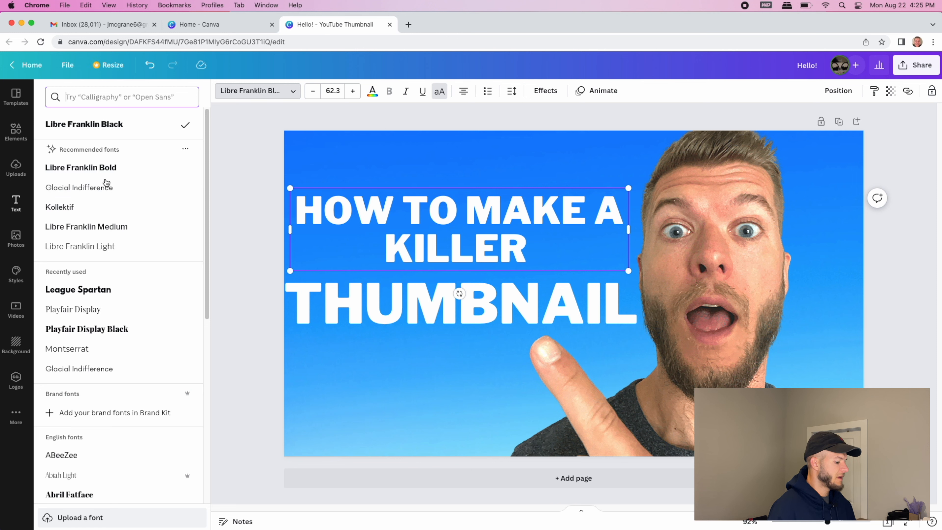
pyautogui.write('montserr')
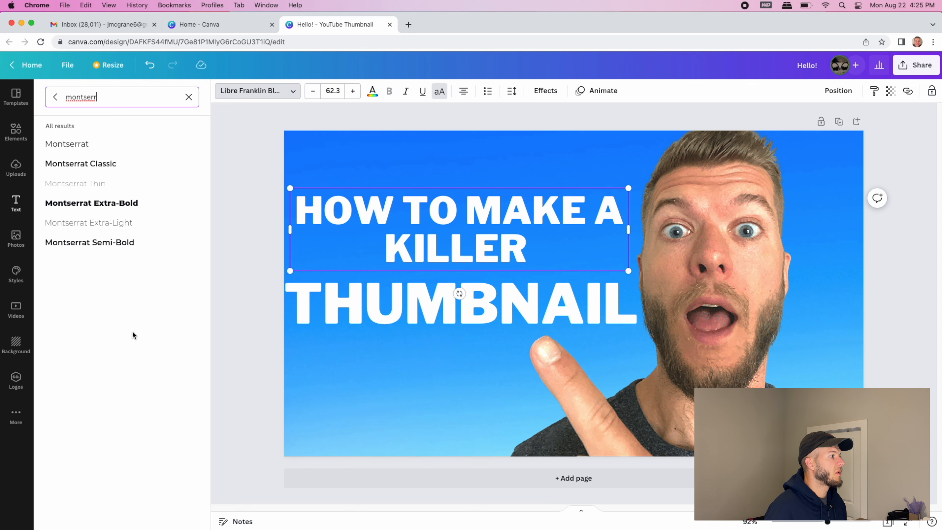
pyautogui.click(121, 210)
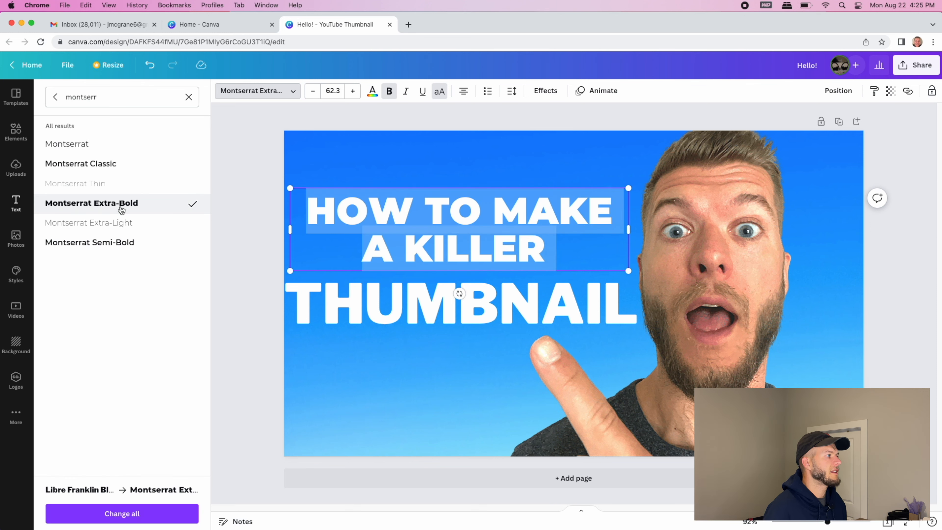
# Step: Change THUMBNAIL to Montserrat Extra-Bold and resize its box to fit the word on one line at font size 84.7
pyautogui.click(377, 305)
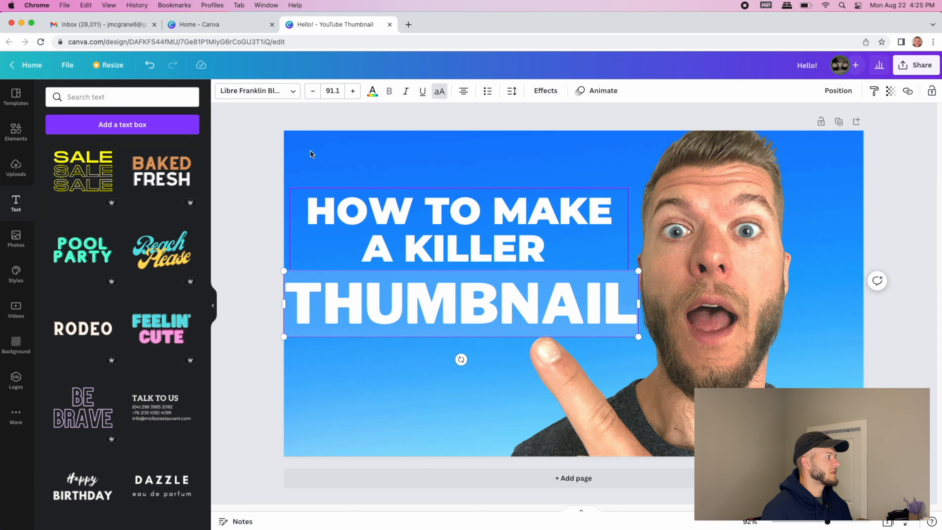
pyautogui.click(256, 91)
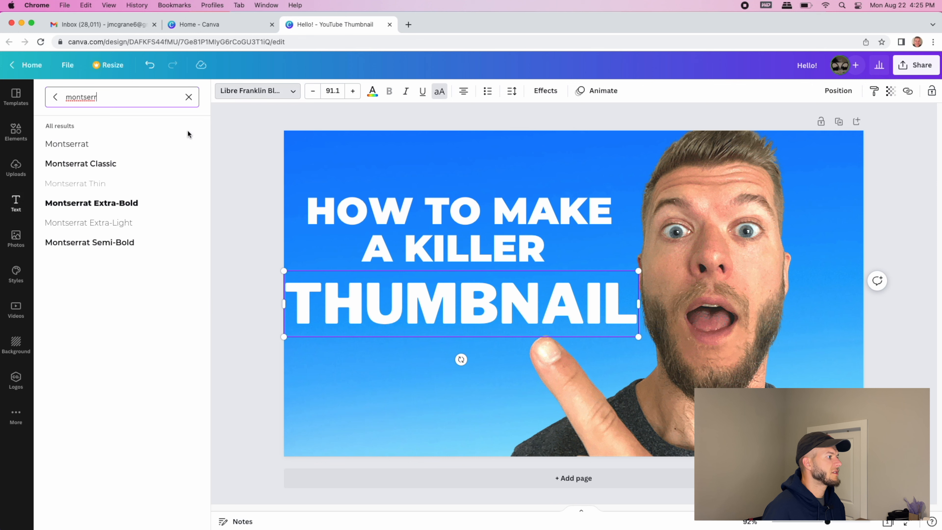
pyautogui.click(150, 203)
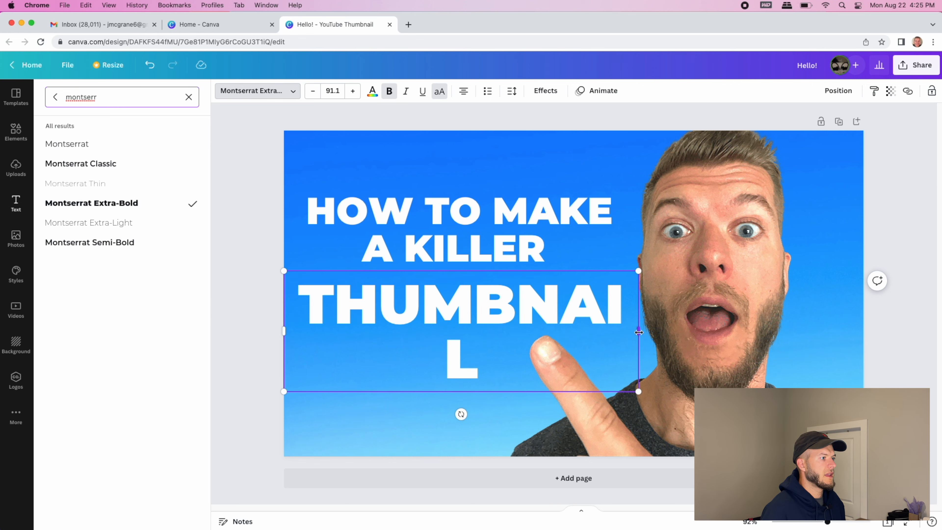
pyautogui.moveTo(639, 332); pyautogui.dragTo(677, 333)
pyautogui.moveTo(677, 271); pyautogui.dragTo(649, 268)
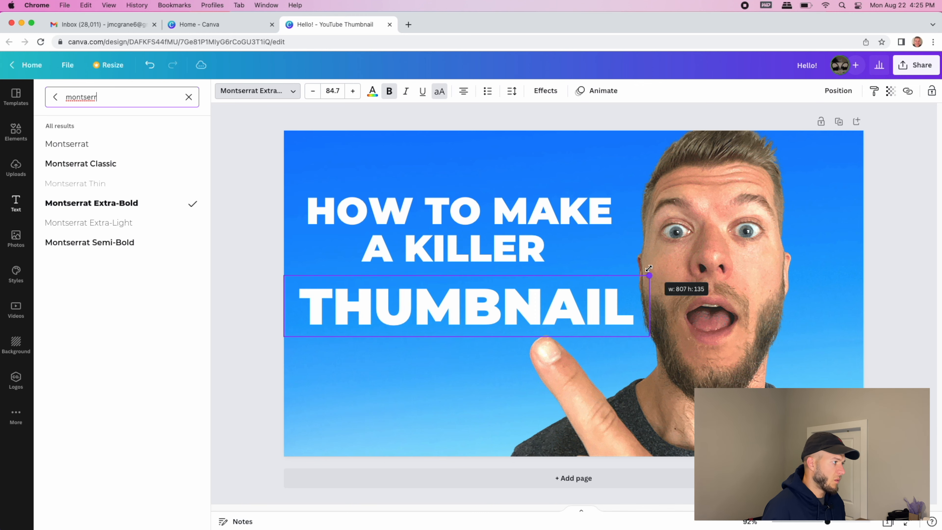
pyautogui.press('Escape')
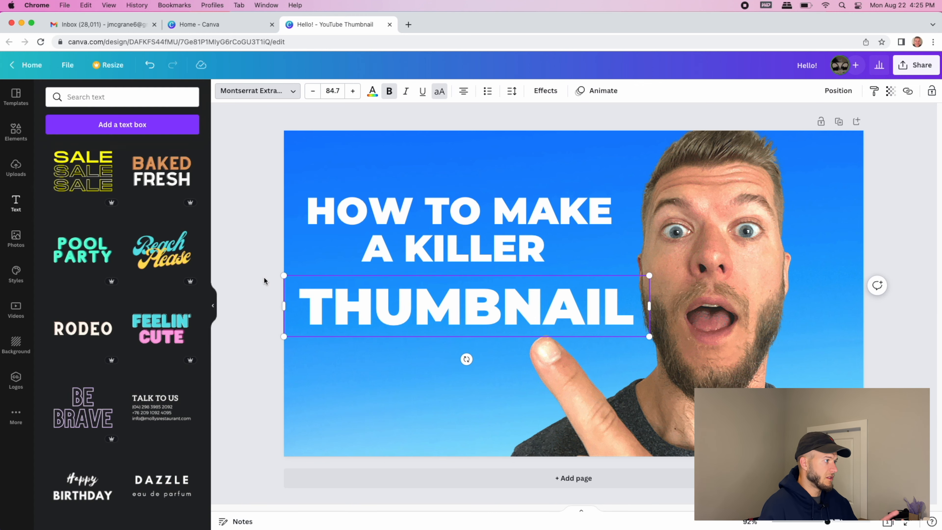
# Step: Give the "HOW TO MAKE A KILLER" text a custom bright yellow colour
pyautogui.doubleClick(351, 238)
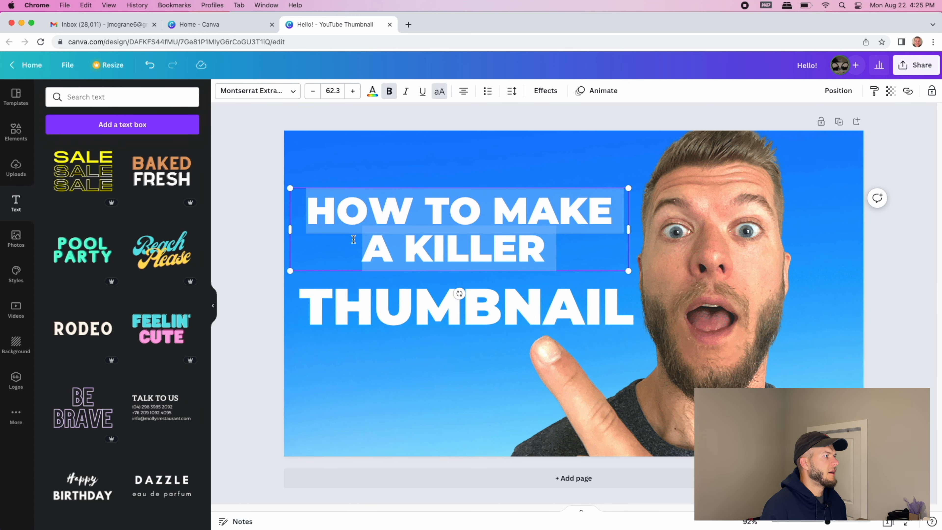
pyautogui.click(372, 92)
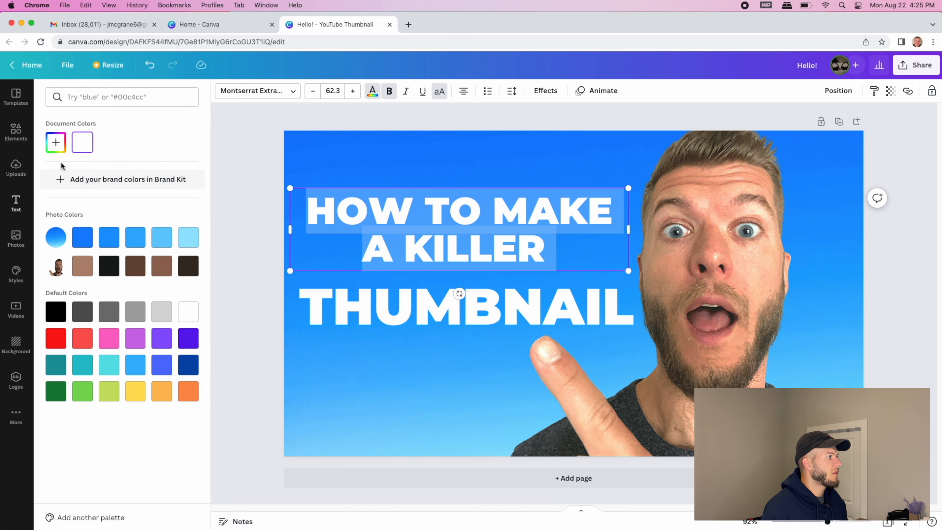
pyautogui.click(62, 147)
pyautogui.press('Escape')
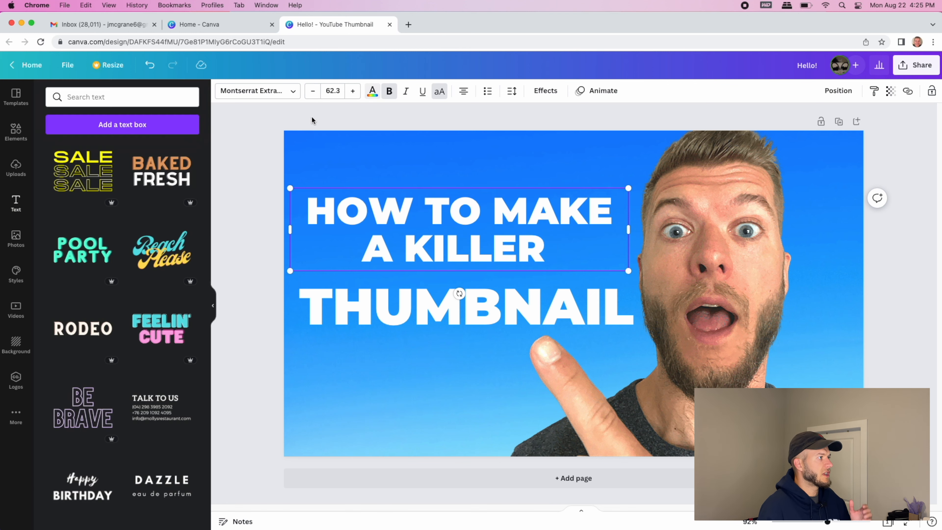
pyautogui.click(372, 94)
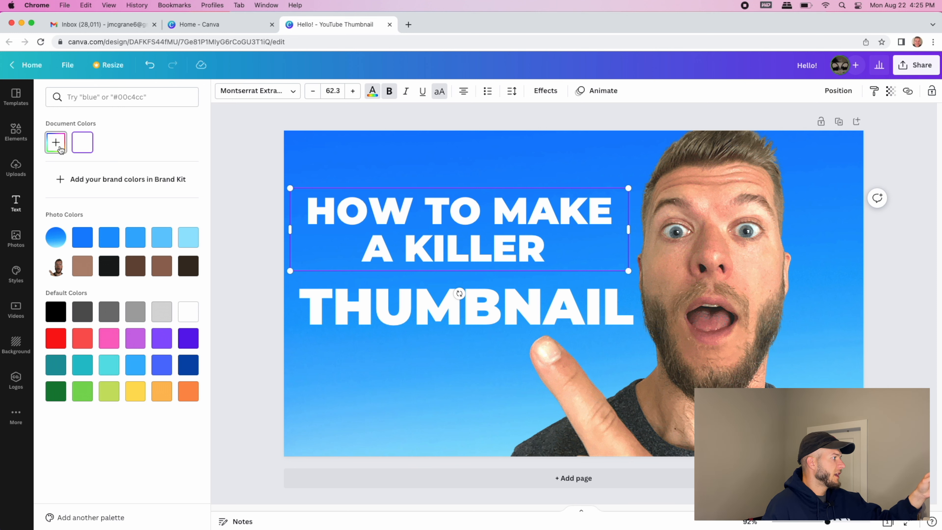
pyautogui.click(56, 142)
pyautogui.click(79, 226)
pyautogui.moveTo(113, 186); pyautogui.dragTo(202, 160)
pyautogui.click(225, 159)
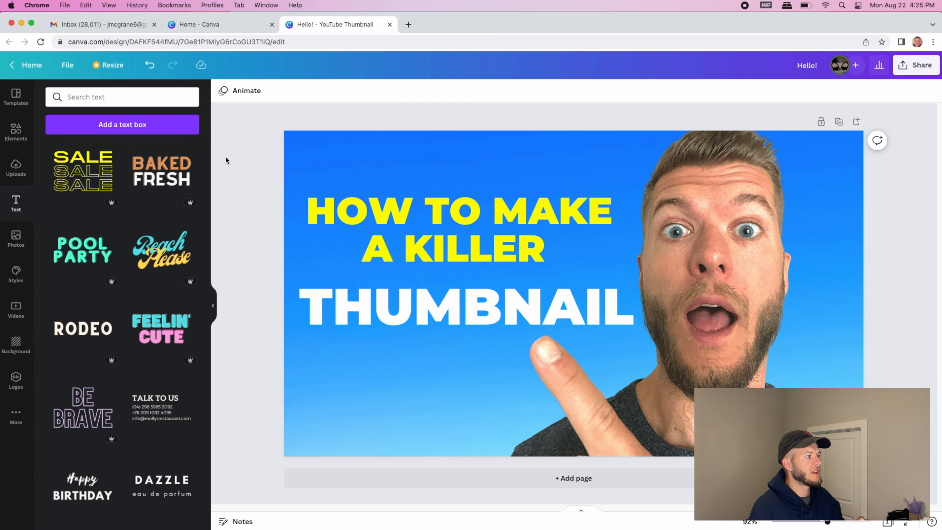
# Step: Increase the font size of the yellow "HOW TO MAKE A KILLER" text to 68.3, keeping it on two lines
pyautogui.click(467, 242)
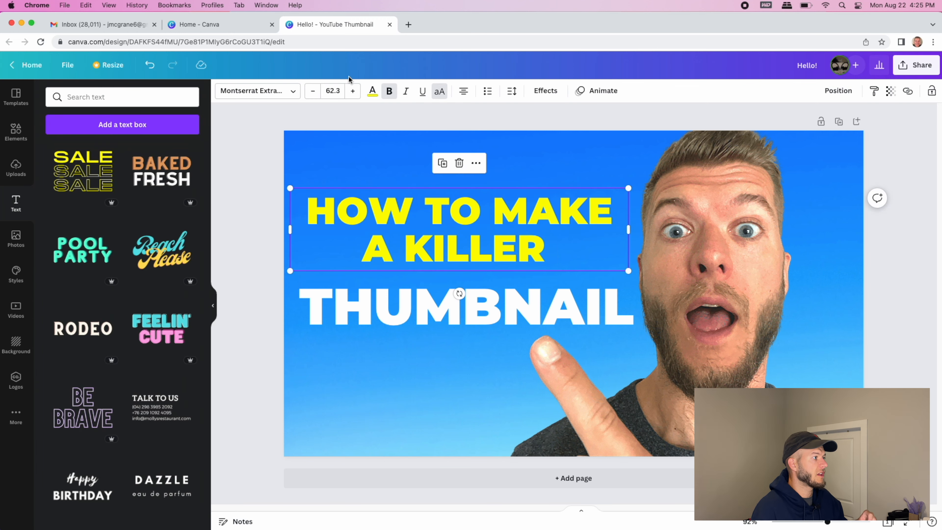
pyautogui.click(353, 91)
pyautogui.click(353, 91)
pyautogui.click(352, 92)
pyautogui.click(352, 92)
pyautogui.click(353, 92)
pyautogui.click(352, 91)
pyautogui.click(352, 92)
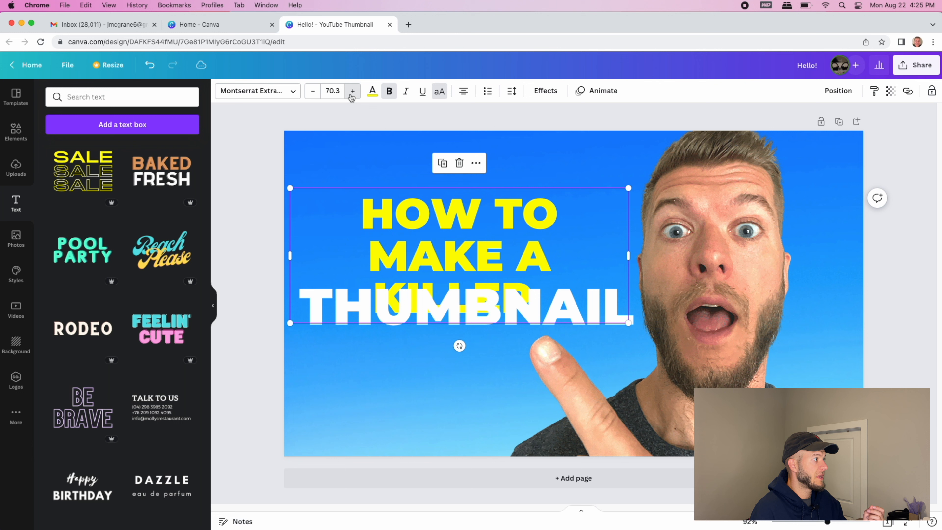
pyautogui.click(316, 97)
pyautogui.click(316, 98)
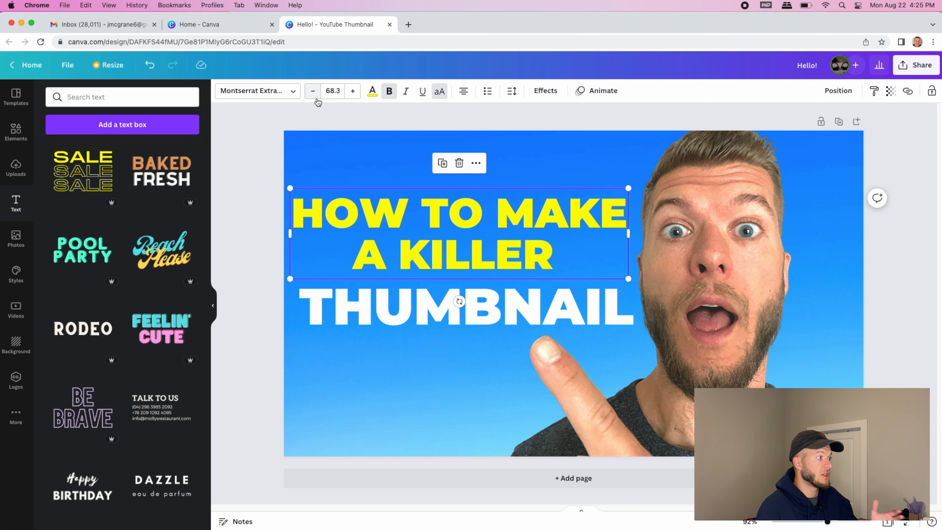
# Step: Deselect the yellow title text and cancel the Software Update authentication request
pyautogui.click(273, 166)
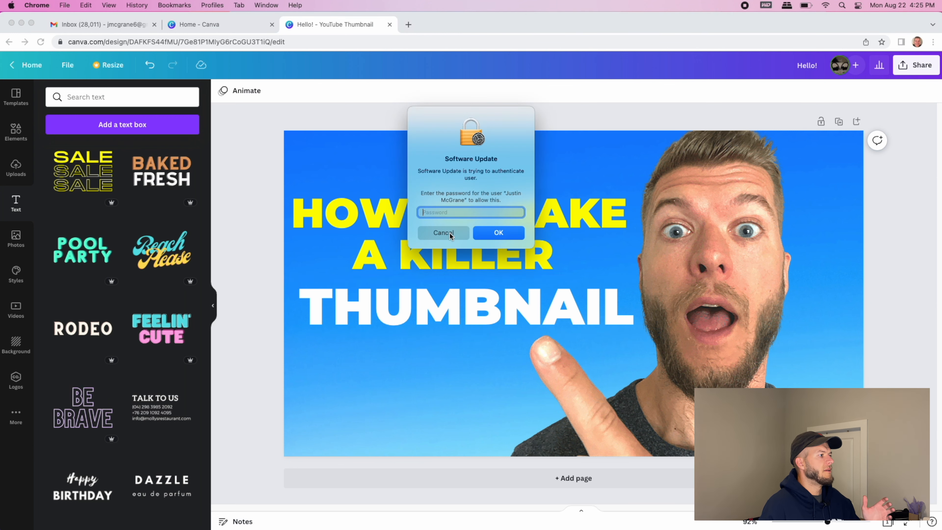
pyautogui.click(449, 232)
# Step: Enlarge the THUMBNAIL text to font size 87.4 and move it to line up beneath "HOW TO MAKE A KILLER"
pyautogui.click(399, 294)
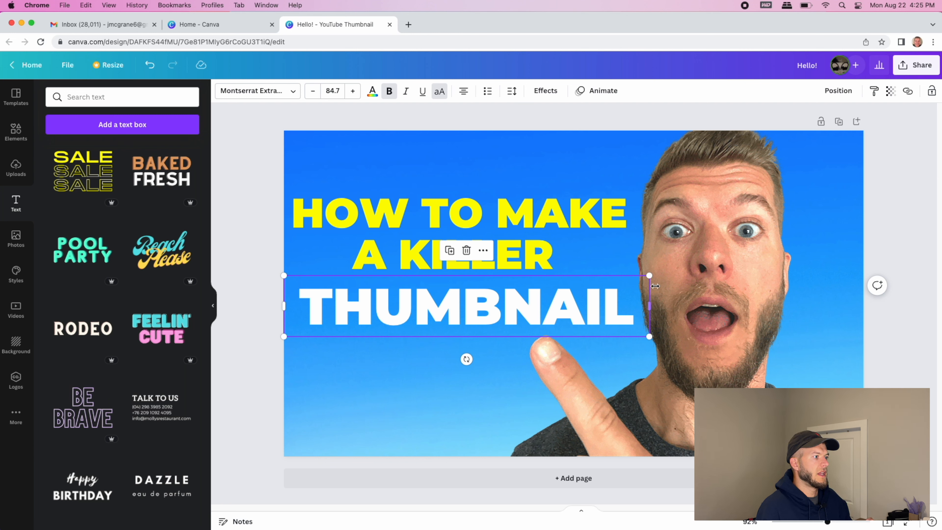
pyautogui.moveTo(649, 275); pyautogui.dragTo(661, 273)
pyautogui.moveTo(612, 305); pyautogui.dragTo(598, 302)
pyautogui.doubleClick(599, 302)
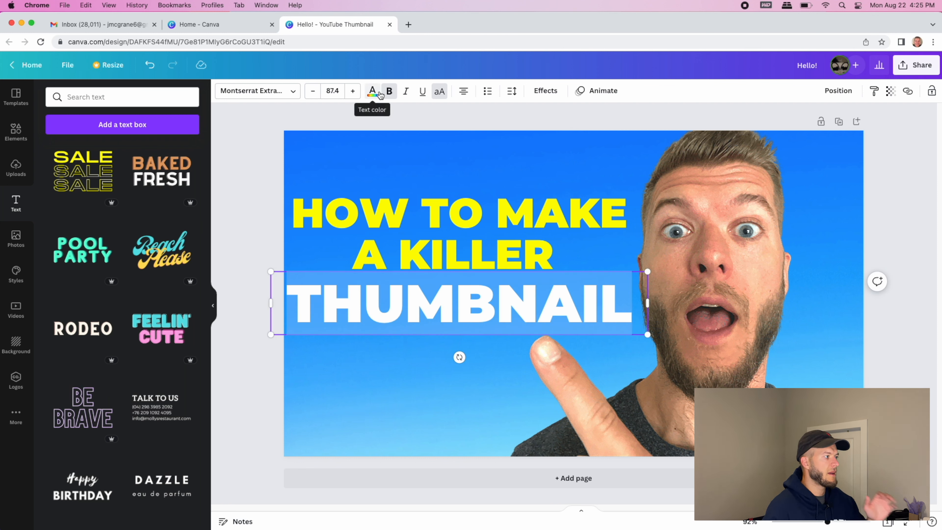
pyautogui.click(256, 153)
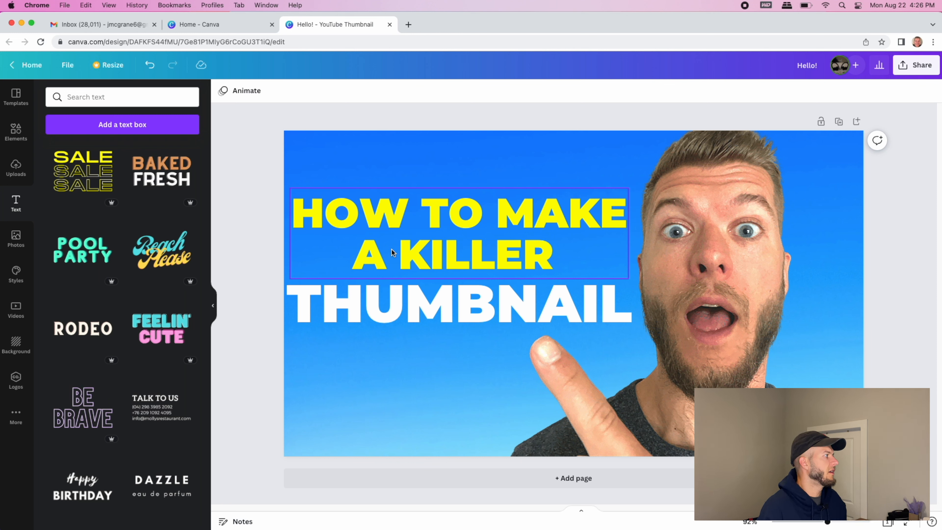
# Step: Search the elements for "square" and try adding the white square with a black outline to the design
pyautogui.click(15, 132)
pyautogui.click(81, 104)
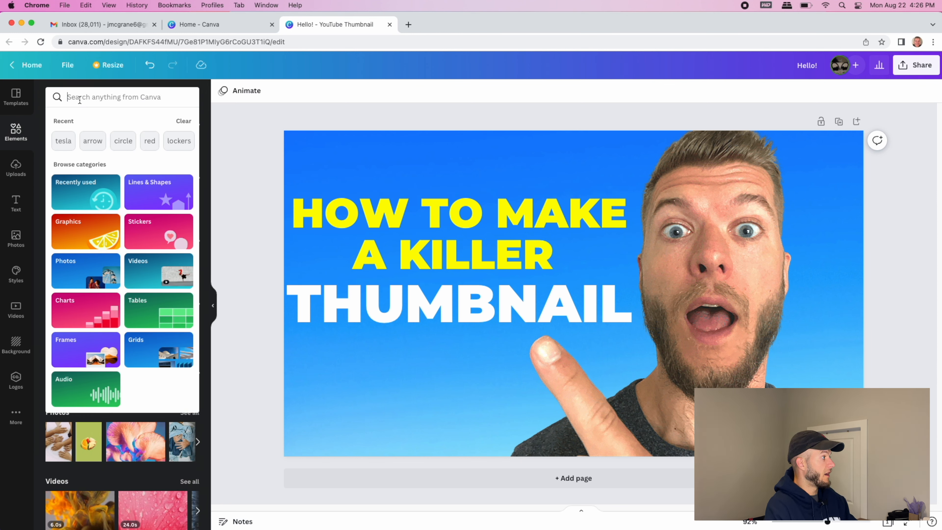
pyautogui.write('square')
pyautogui.press('Return')
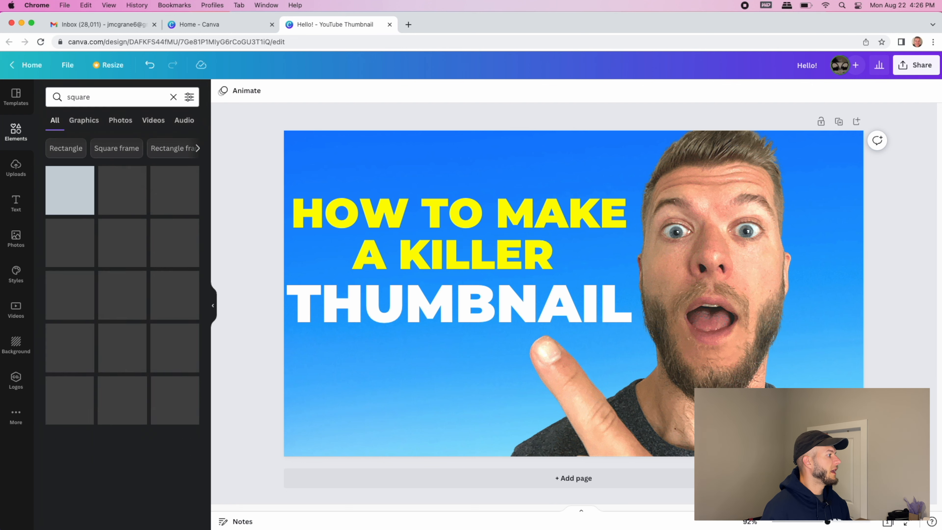
pyautogui.click(64, 349)
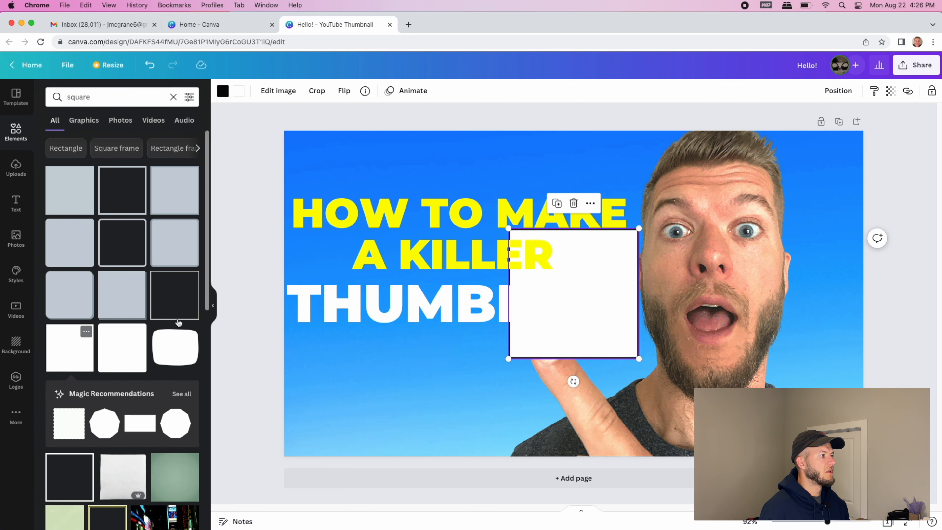
# Step: Remove the black-outlined white square from the design and return to the general elements overview
pyautogui.click(548, 306)
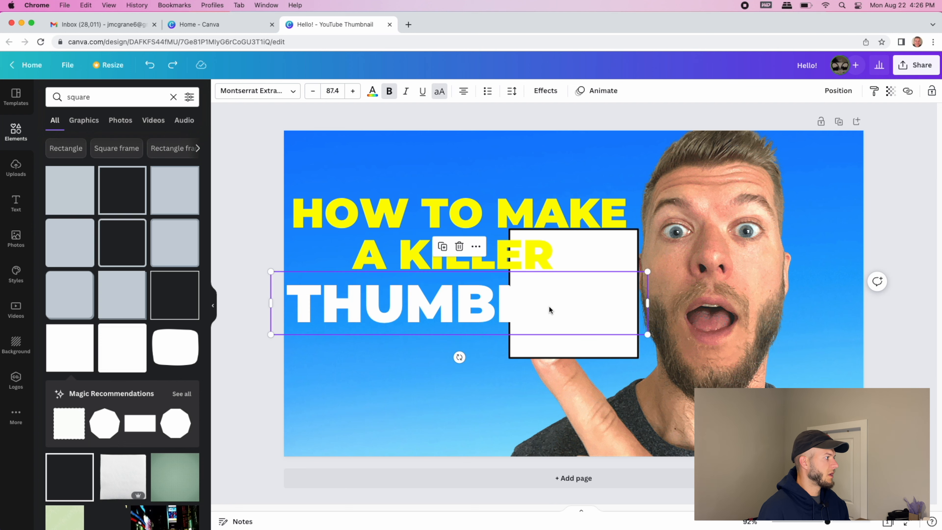
pyautogui.press('super+z')
pyautogui.click(15, 132)
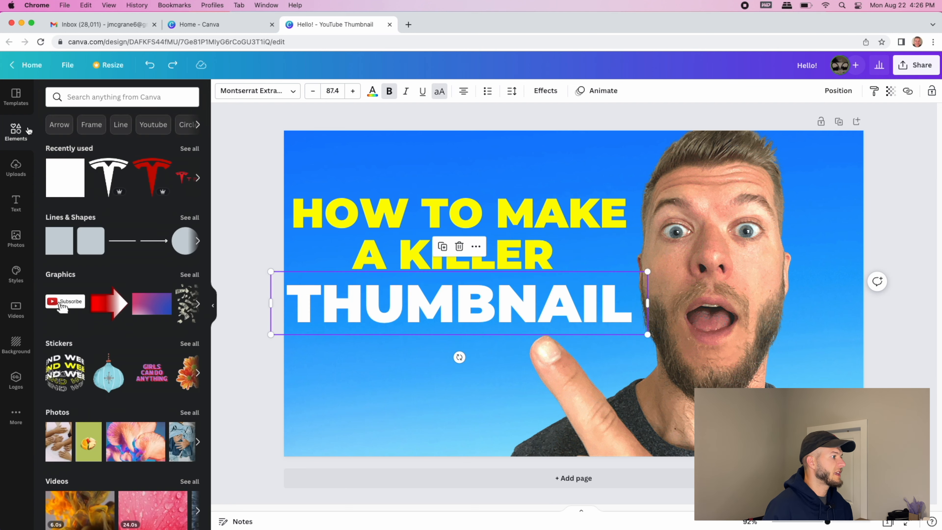
pyautogui.press('super+shift+z')
pyautogui.moveTo(551, 352); pyautogui.dragTo(505, 391)
pyautogui.press('BackSpace')
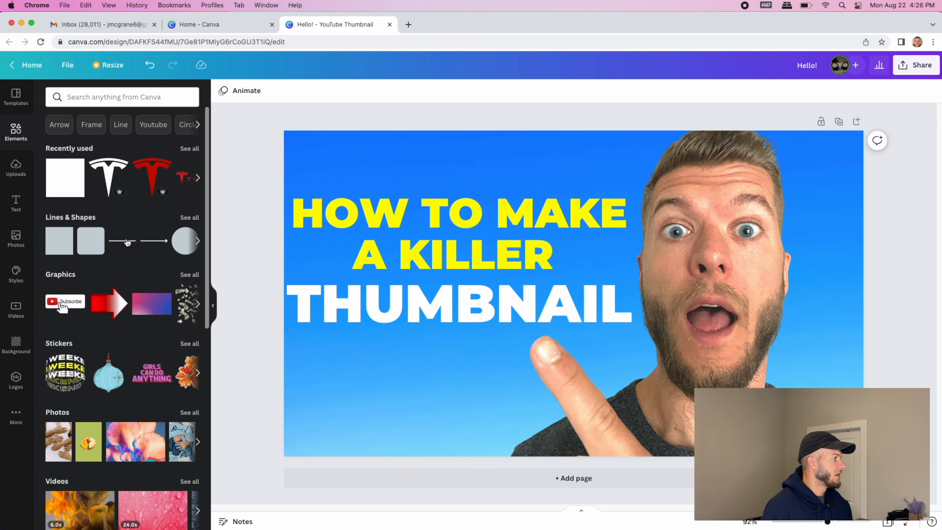
# Step: Add a plain square from the basic lines and shapes to the design
pyautogui.click(197, 251)
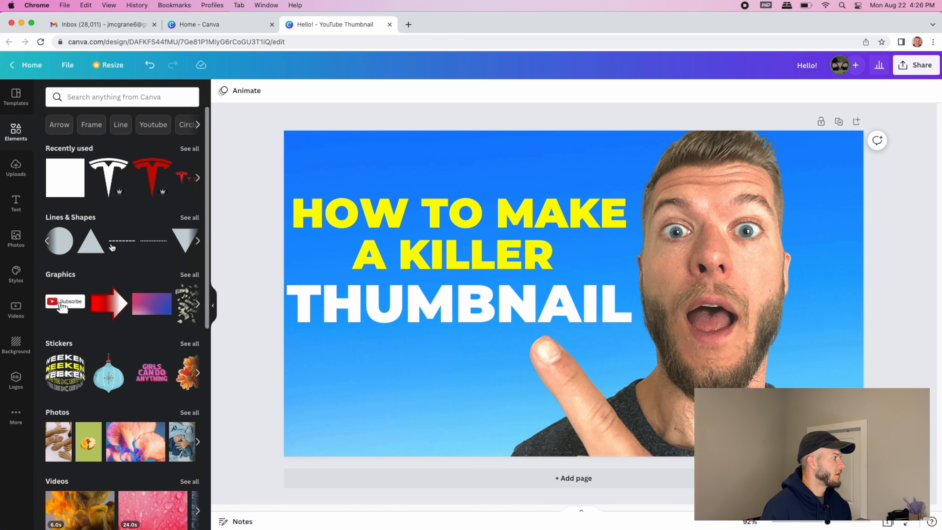
pyautogui.click(48, 245)
pyautogui.click(56, 242)
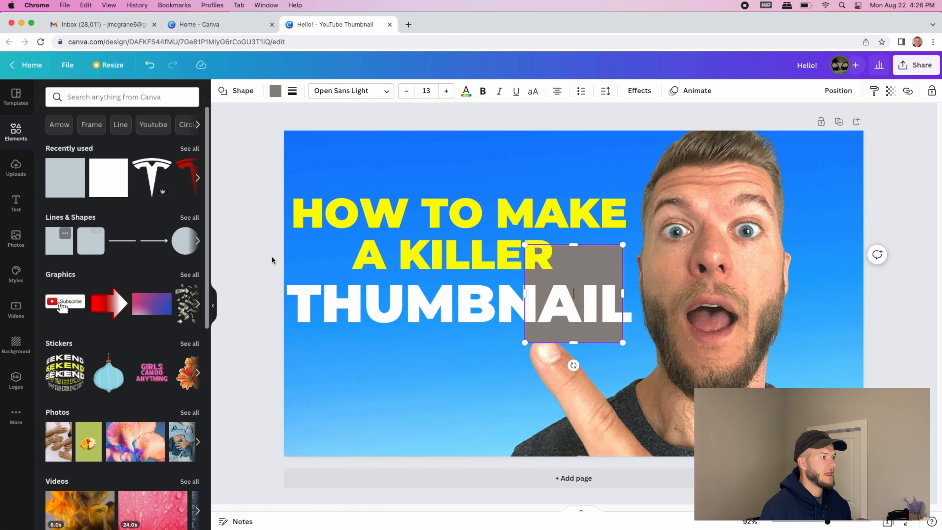
# Step: Reshape the square into a wide bar covering the THUMBNAIL line, from the canvas's left edge to just past the word's end
pyautogui.moveTo(605, 343); pyautogui.dragTo(607, 348)
pyautogui.moveTo(539, 342); pyautogui.dragTo(578, 362)
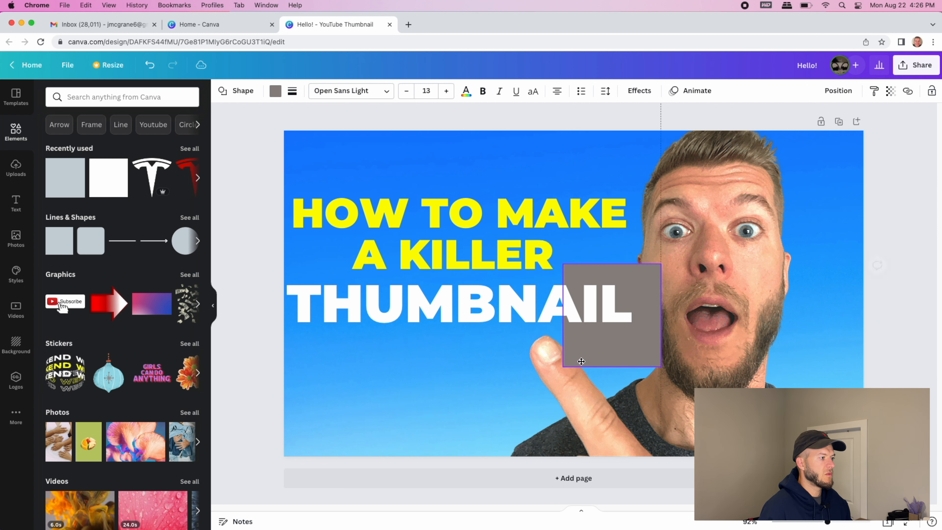
pyautogui.moveTo(566, 317); pyautogui.dragTo(284, 326)
pyautogui.moveTo(478, 272); pyautogui.dragTo(477, 279)
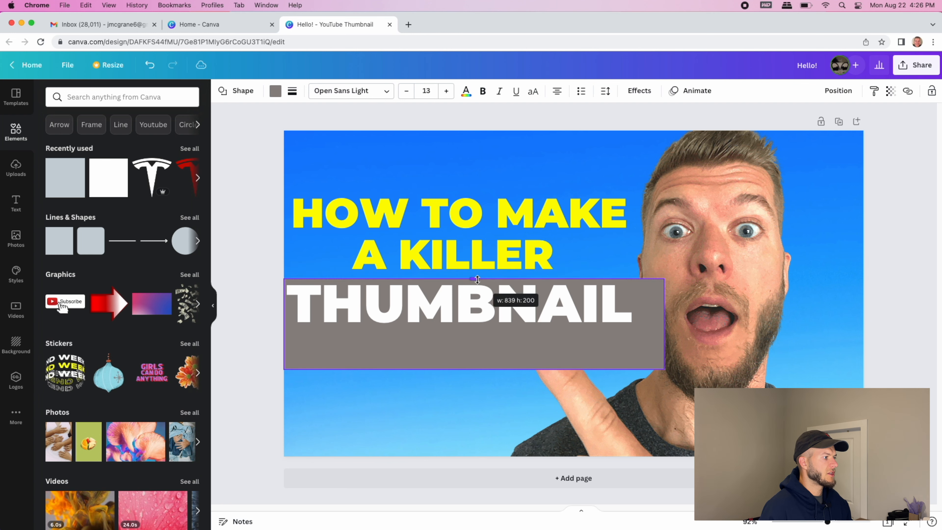
pyautogui.moveTo(480, 369); pyautogui.dragTo(479, 335)
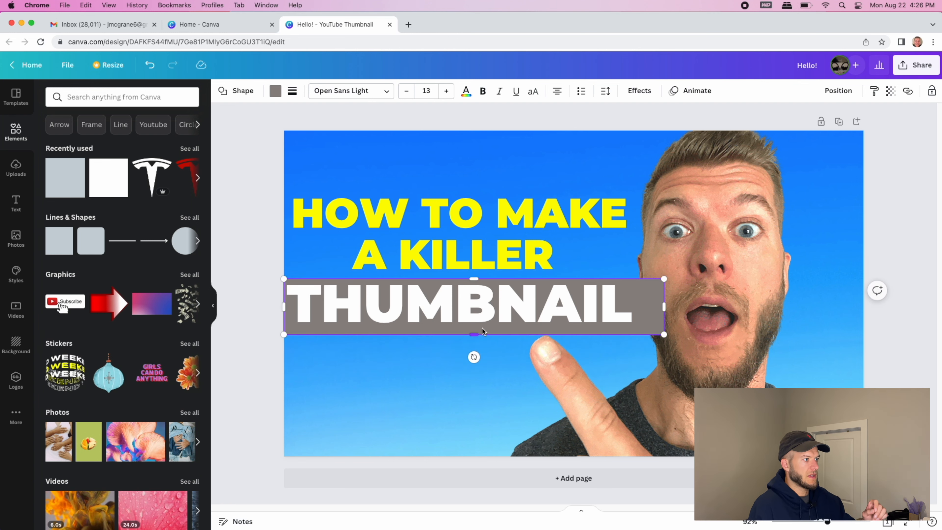
pyautogui.moveTo(661, 308); pyautogui.dragTo(635, 309)
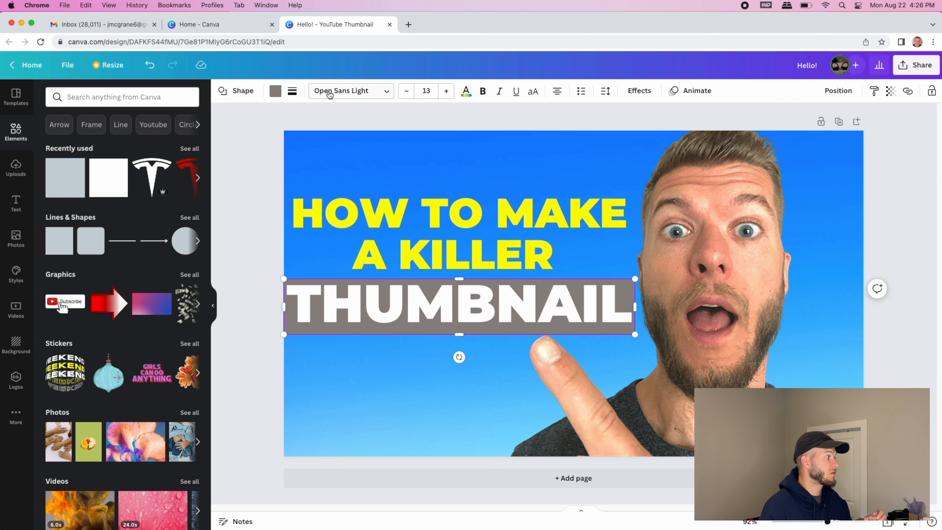
# Step: Fill the bar behind THUMBNAIL with red and give the word the same bright yellow as the text above
pyautogui.click(275, 90)
pyautogui.click(56, 341)
pyautogui.doubleClick(466, 296)
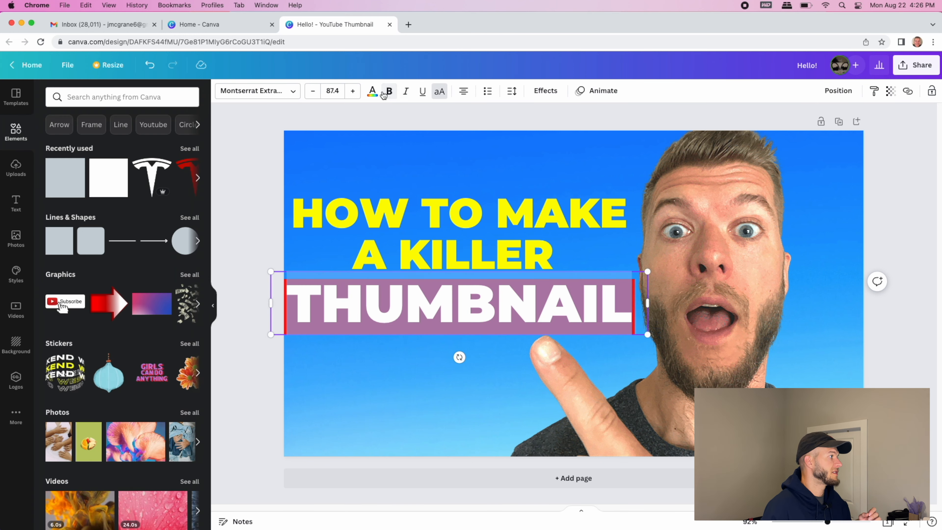
pyautogui.click(372, 91)
pyautogui.click(141, 143)
pyautogui.click(250, 339)
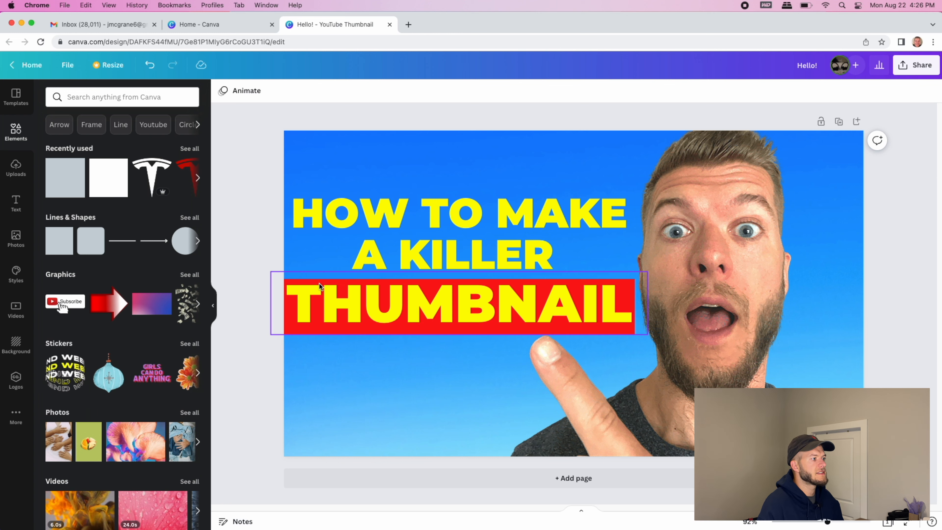
# Step: Shift the red bar slightly right, away from the canvas edge, and centre the THUMBNAIL text on it
pyautogui.moveTo(441, 305); pyautogui.dragTo(442, 327)
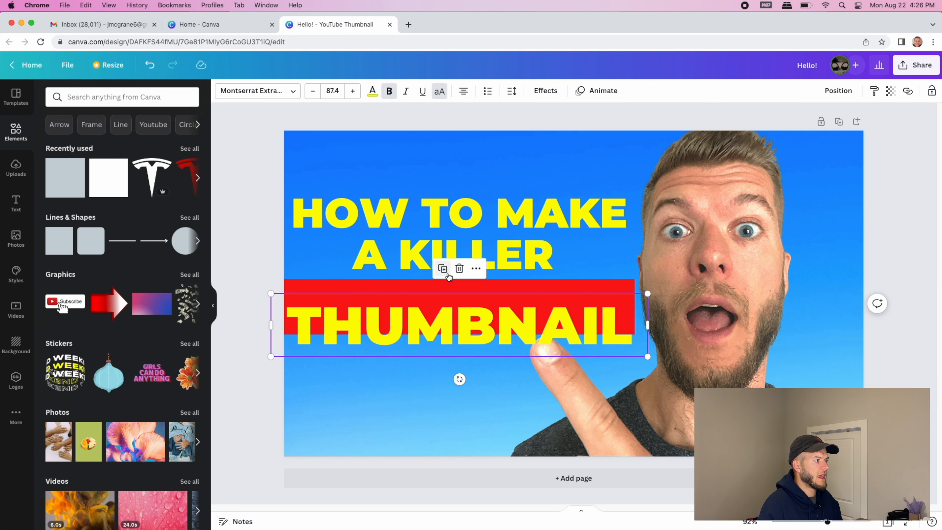
pyautogui.moveTo(429, 290); pyautogui.dragTo(435, 289)
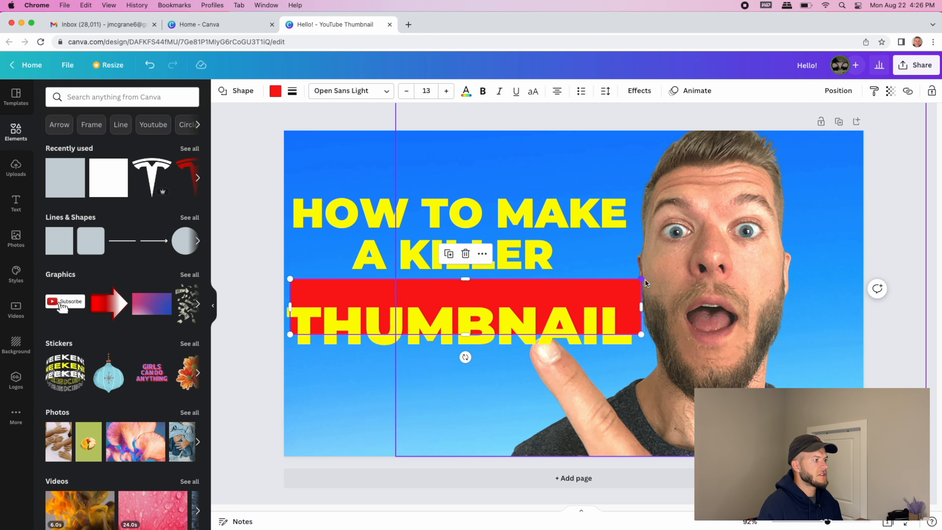
pyautogui.moveTo(533, 326); pyautogui.dragTo(533, 307)
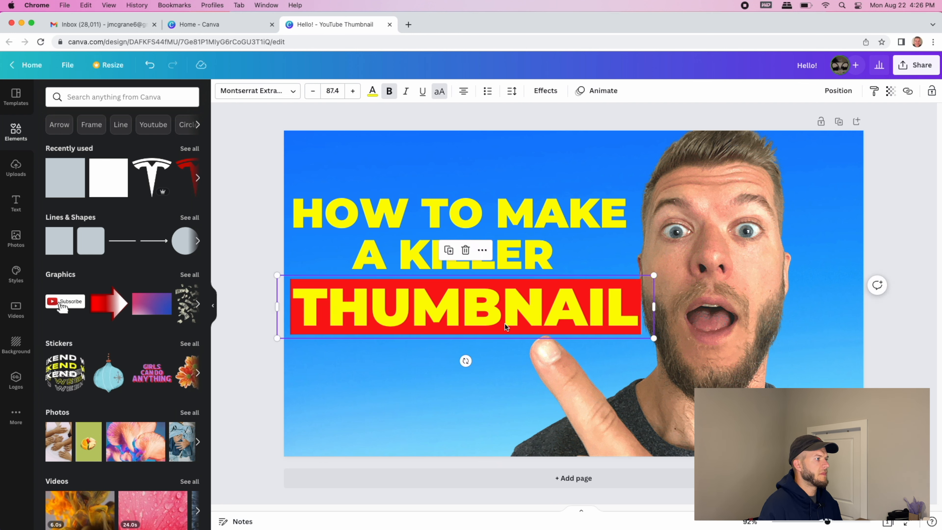
pyautogui.click(262, 329)
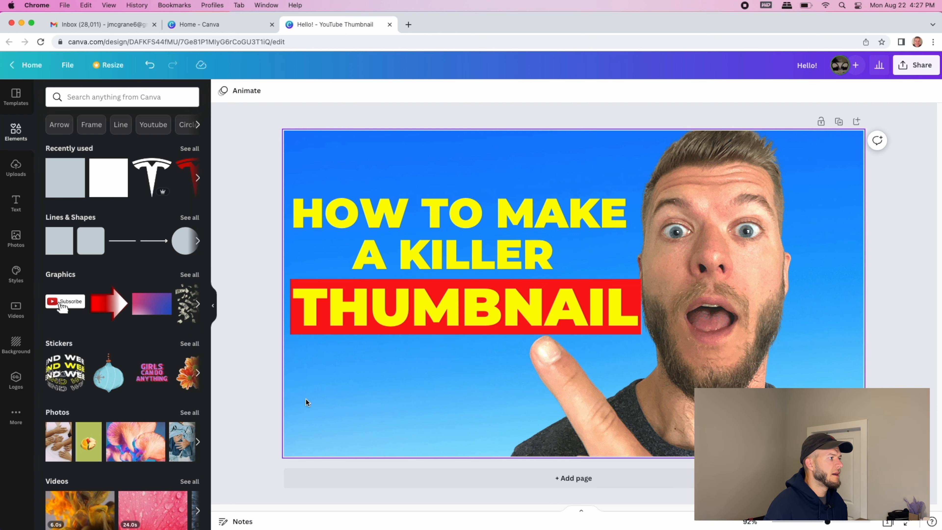
# Step: Enlarge the "HOW TO MAKE A KILLER" text to font size 73.4 and move it up above the red bar
pyautogui.click(402, 268)
pyautogui.click(403, 265)
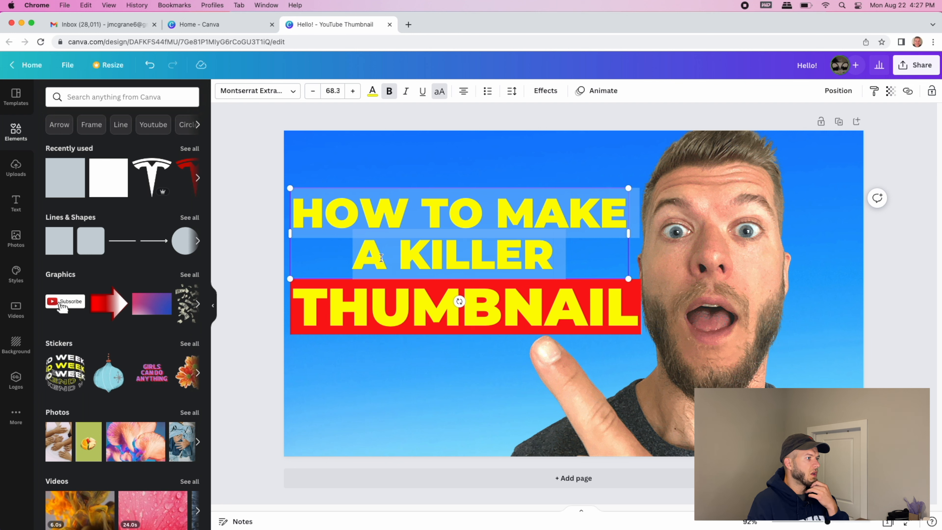
pyautogui.moveTo(626, 191); pyautogui.dragTo(654, 185)
pyautogui.click(541, 183)
pyautogui.moveTo(541, 183); pyautogui.dragTo(535, 169)
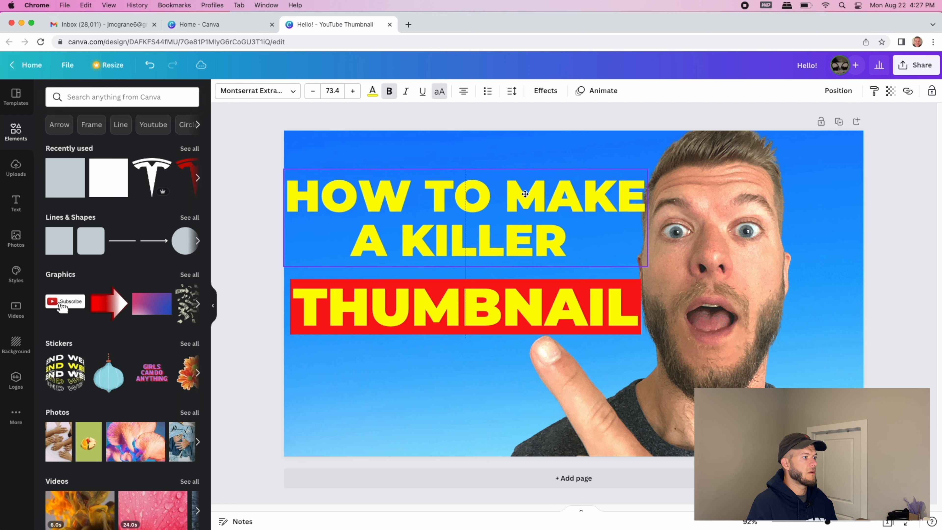
# Step: Make the THUMBNAIL text italic
pyautogui.click(554, 294)
pyautogui.click(540, 294)
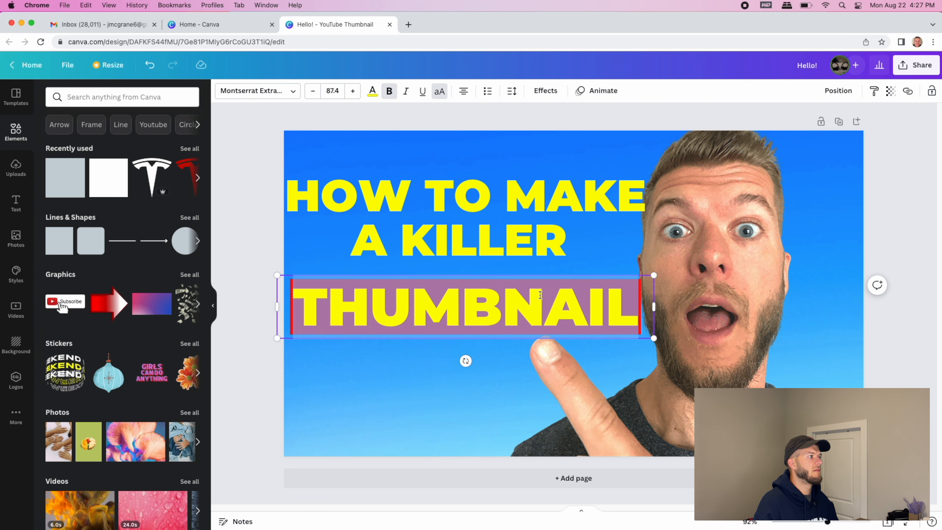
pyautogui.click(405, 91)
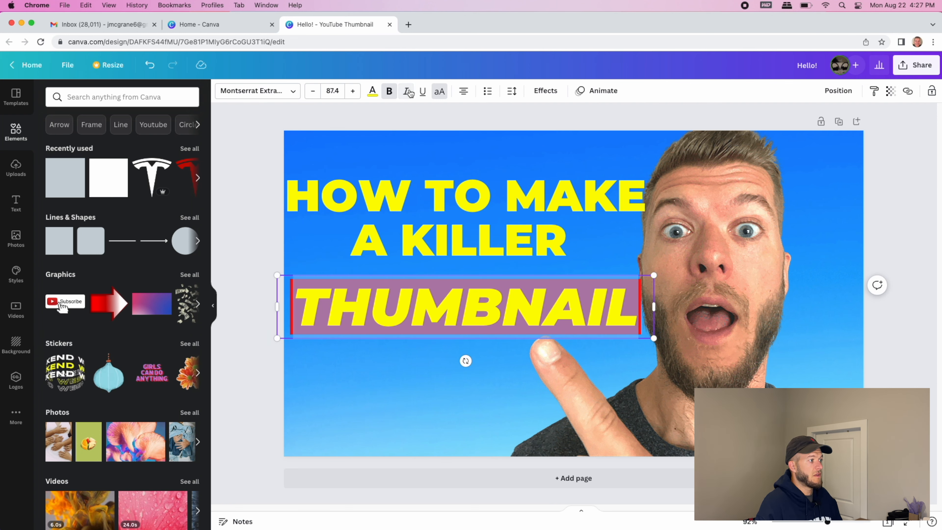
pyautogui.click(262, 260)
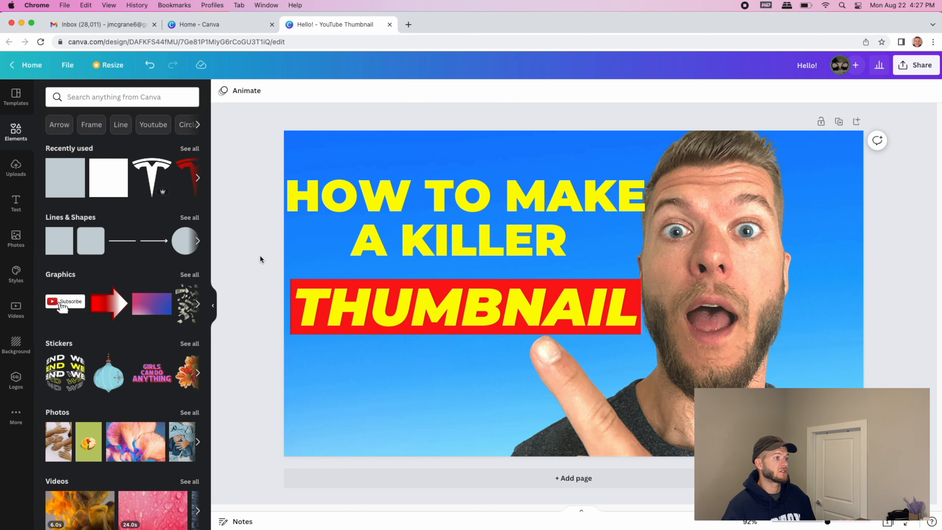
# Step: Move "HOW TO MAKE A KILLER" down close to the red bar and shift the man's cutout right, clear of the text
pyautogui.moveTo(392, 208); pyautogui.dragTo(393, 215)
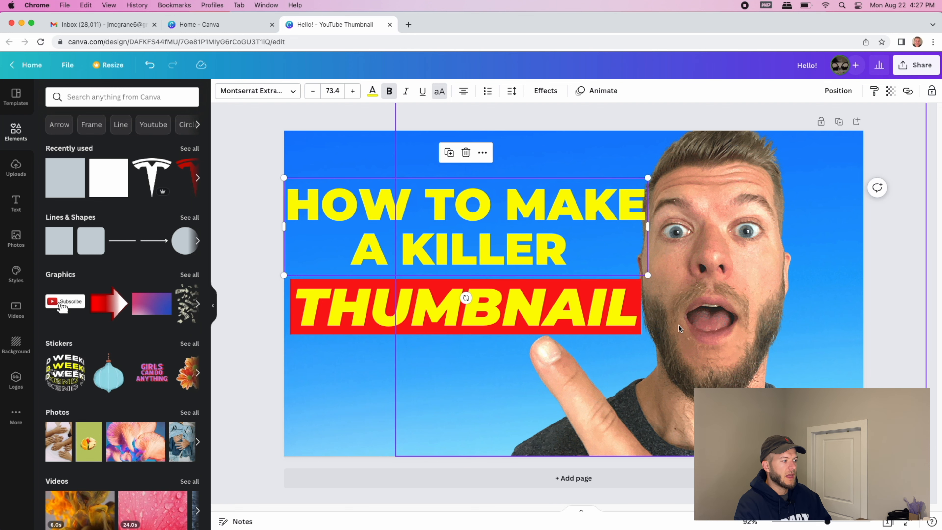
pyautogui.click(682, 333)
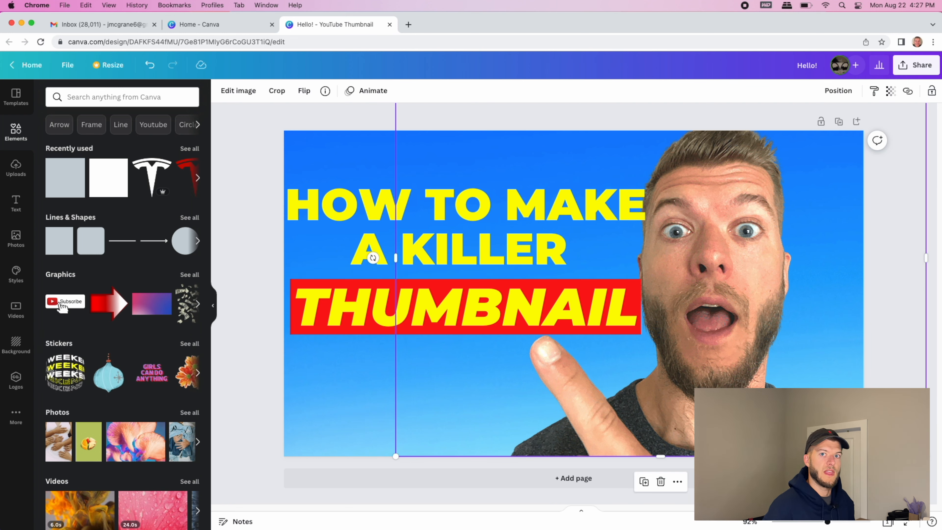
pyautogui.moveTo(901, 431); pyautogui.dragTo(937, 422)
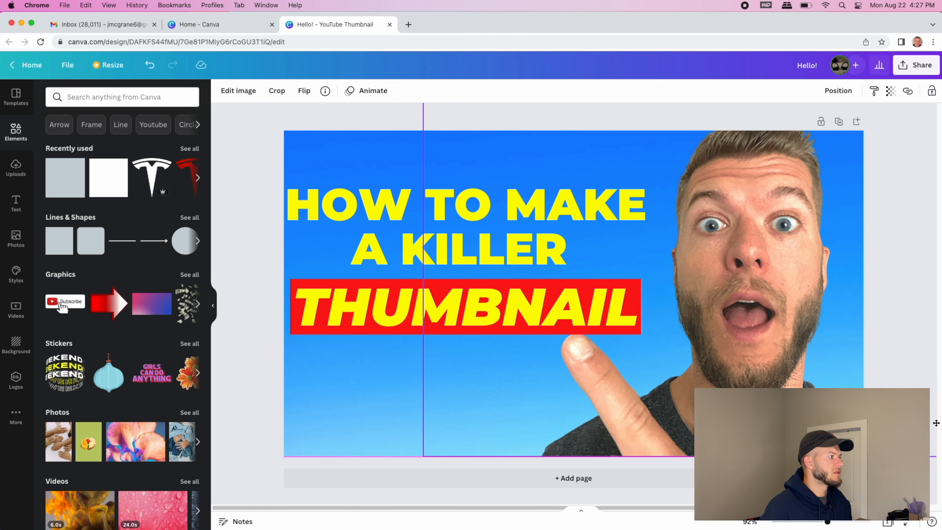
pyautogui.click(230, 267)
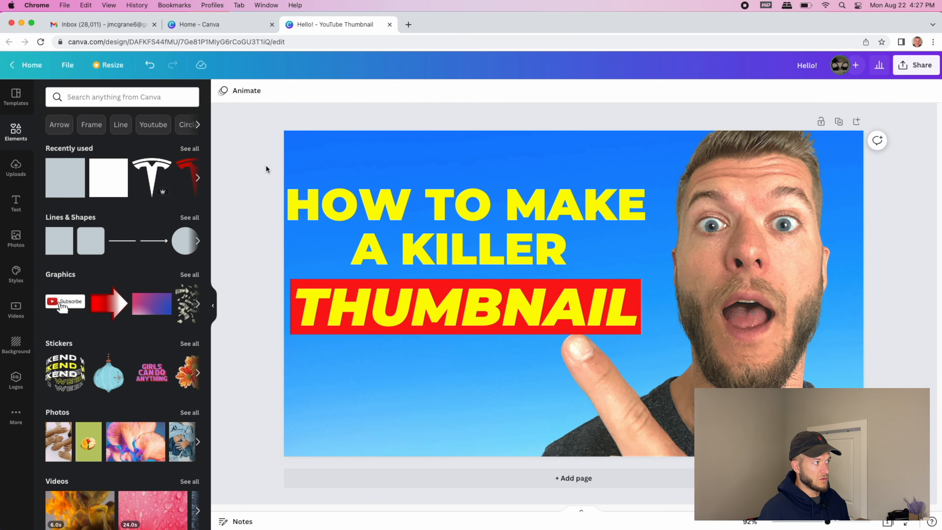
# Step: Select both title texts and the red bar together and enlarge them proportionally until they reach the man's face
pyautogui.moveTo(259, 160); pyautogui.dragTo(377, 336)
pyautogui.moveTo(656, 178); pyautogui.dragTo(685, 165)
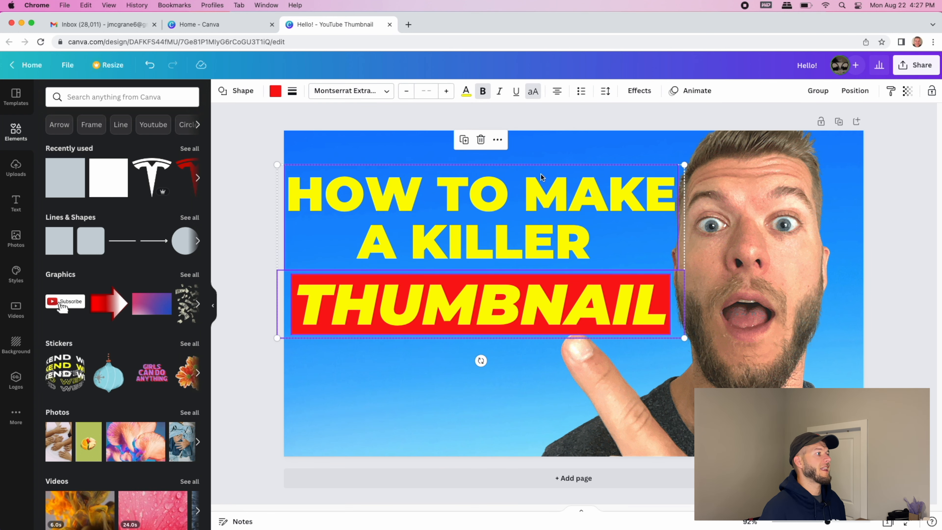
pyautogui.click(261, 217)
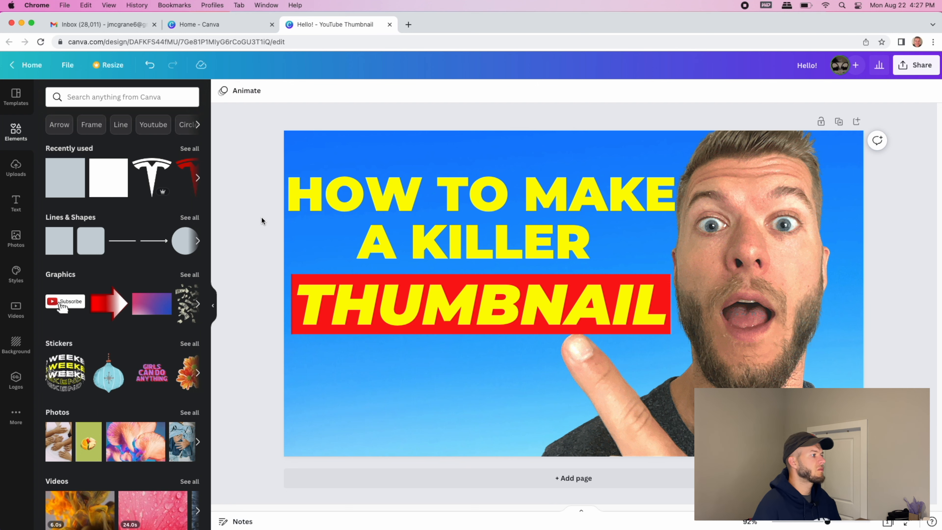
# Step: Enlarge the THUMBNAIL text to font size 110 and move it down off the red bar
pyautogui.click(415, 320)
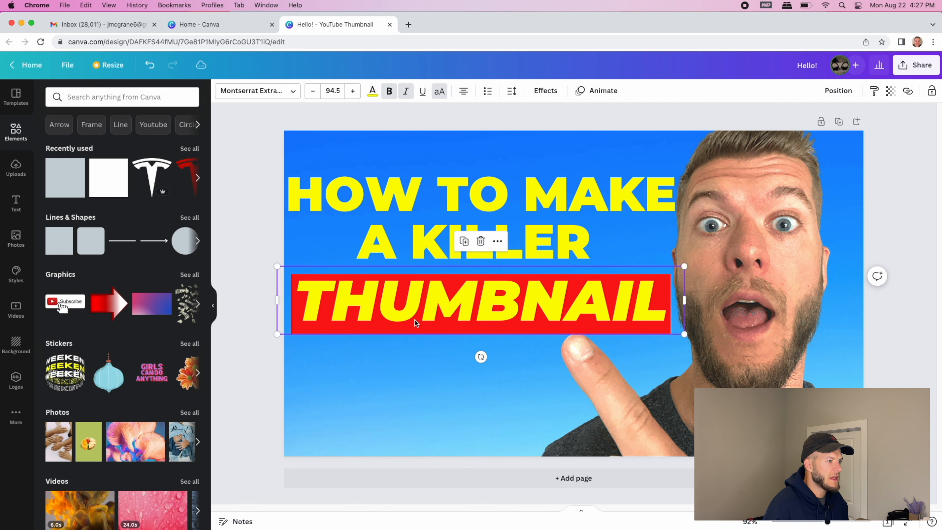
pyautogui.moveTo(685, 266); pyautogui.dragTo(750, 255)
pyautogui.moveTo(549, 297); pyautogui.dragTo(526, 381)
# Step: Enlarge the red bar until its edge nearly meets the man's face, keeping the THUMBNAIL text pulled down off it
pyautogui.click(524, 303)
pyautogui.moveTo(672, 276)
pyautogui.mouseDown()
pyautogui.moveTo(699, 248)
pyautogui.moveTo(678, 282)
pyautogui.mouseUp()
pyautogui.click(607, 376)
pyautogui.moveTo(607, 375); pyautogui.dragTo(608, 333)
pyautogui.click(668, 293)
pyautogui.moveTo(684, 275); pyautogui.dragTo(690, 267)
pyautogui.moveTo(651, 334); pyautogui.dragTo(610, 340)
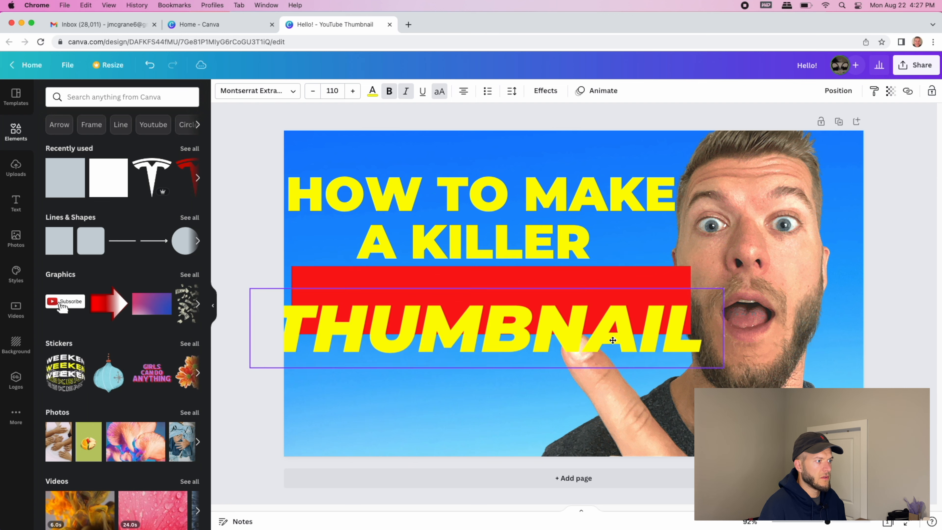
pyautogui.click(624, 277)
pyautogui.click(677, 312)
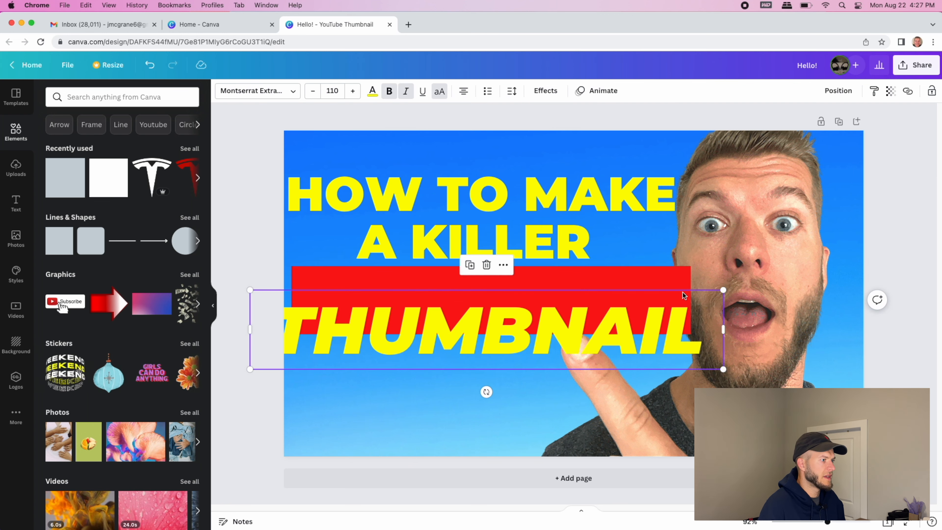
# Step: Shift the man's cutout slightly right, then reduce the THUMBNAIL text to font size 101 and fit it on the red bar
pyautogui.moveTo(759, 277); pyautogui.dragTo(781, 278)
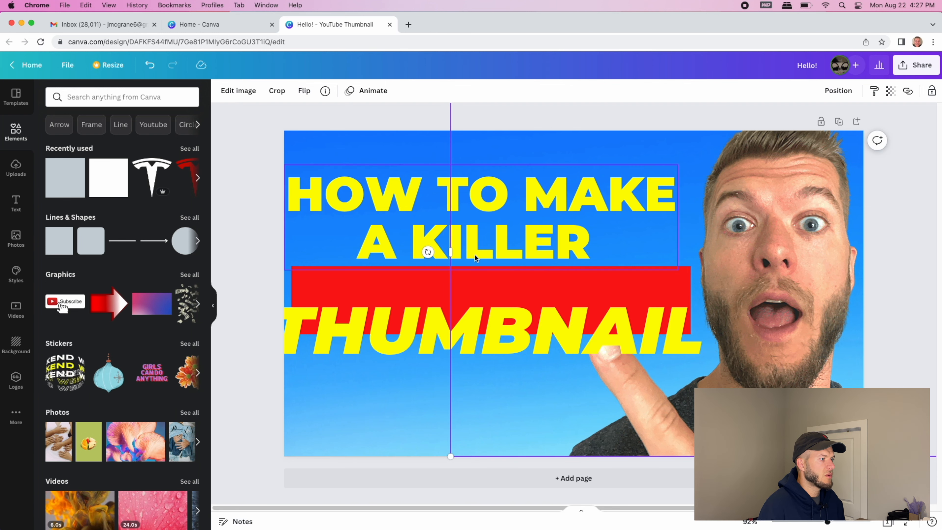
pyautogui.moveTo(673, 287); pyautogui.dragTo(699, 269)
pyautogui.moveTo(633, 292); pyautogui.dragTo(640, 287)
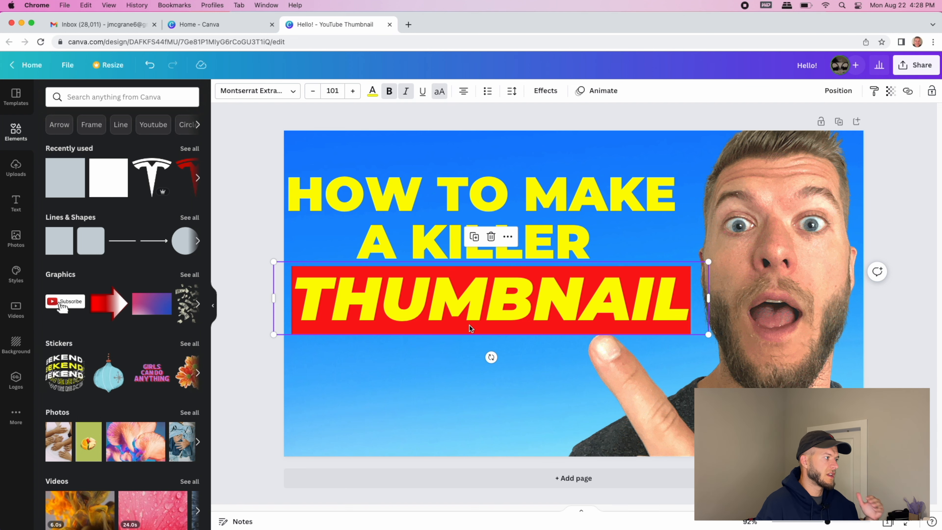
# Step: Change the colour of the THUMBNAIL text to white
pyautogui.doubleClick(412, 318)
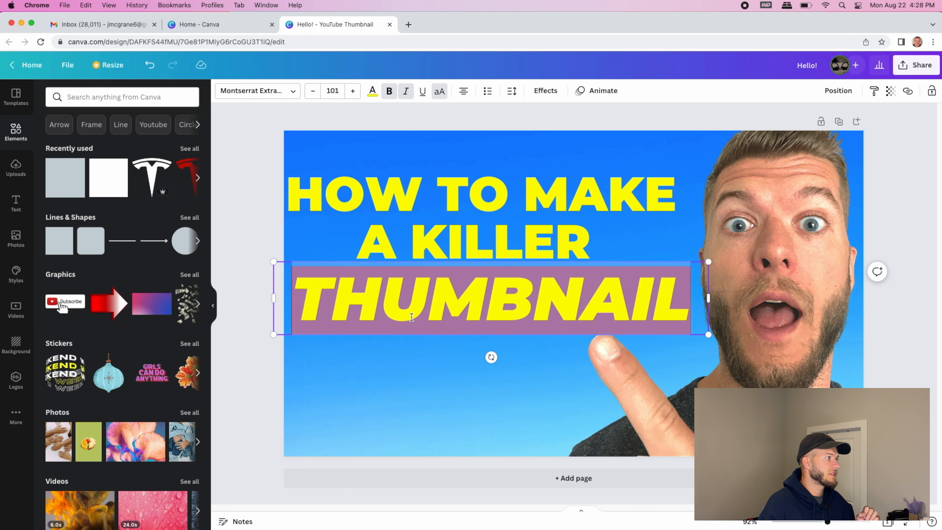
pyautogui.click(372, 91)
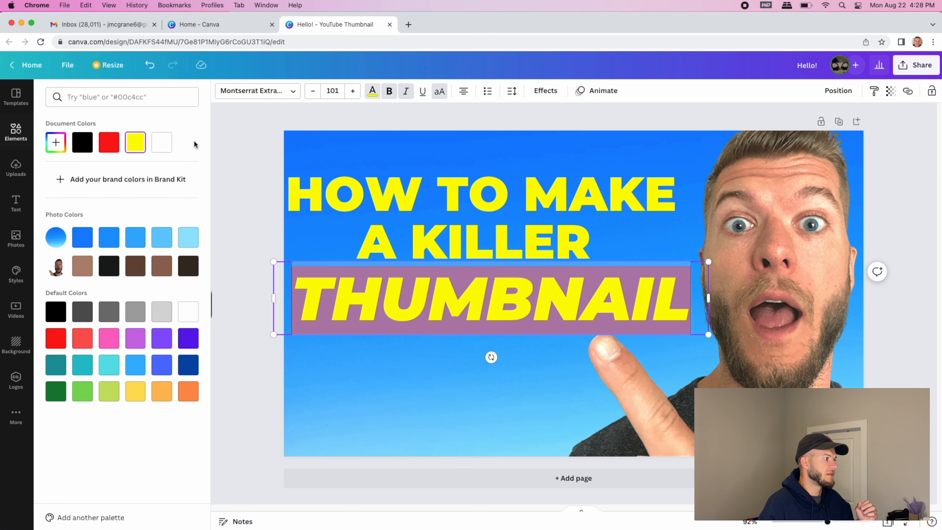
pyautogui.click(162, 143)
pyautogui.click(252, 243)
pyautogui.click(252, 244)
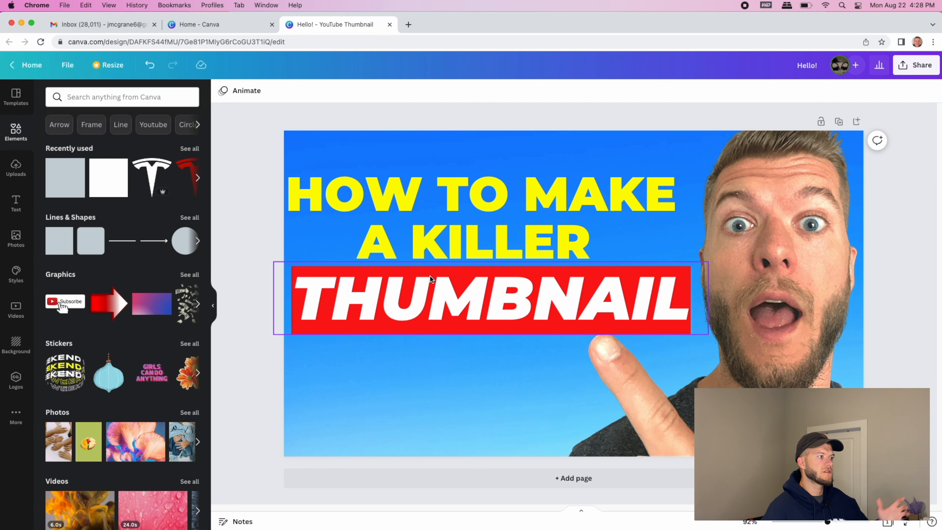
# Step: Enlarge the "HOW TO MAKE A KILLER" text to font size 84.1 so it reaches the man's face
pyautogui.click(418, 253)
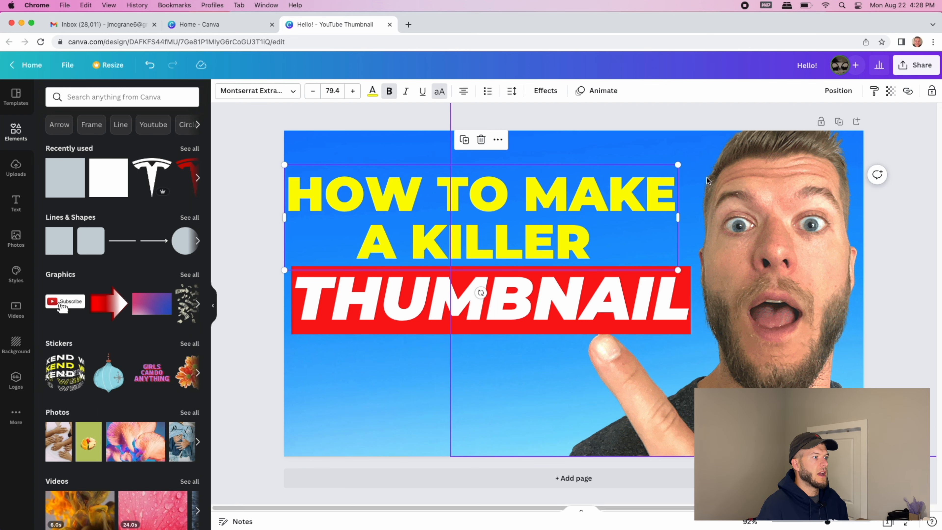
pyautogui.moveTo(678, 165); pyautogui.dragTo(703, 140)
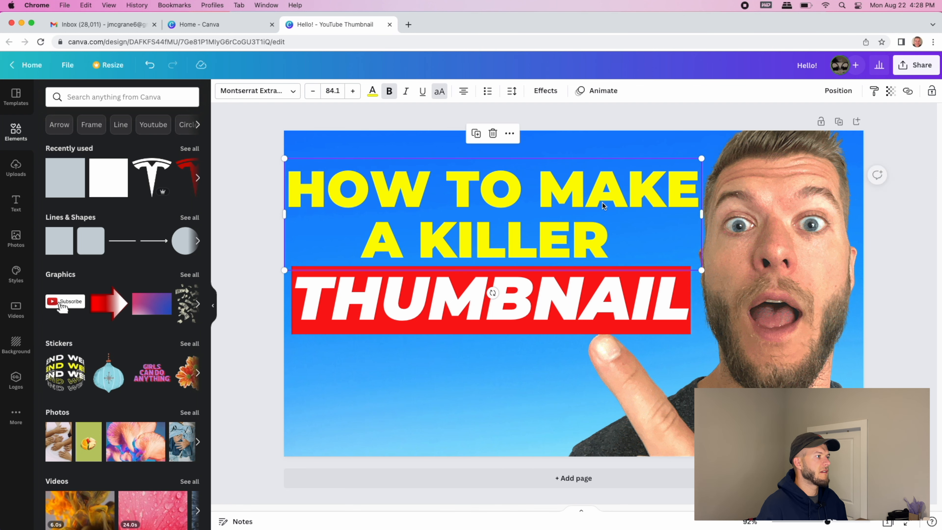
# Step: Try Montserrat, Montserrat Classic, League Spartan, Montserrat Semi-Bold, Playfair Display and Playfair Display Black on the "HOW TO MAKE A KILLER" text
pyautogui.doubleClick(532, 222)
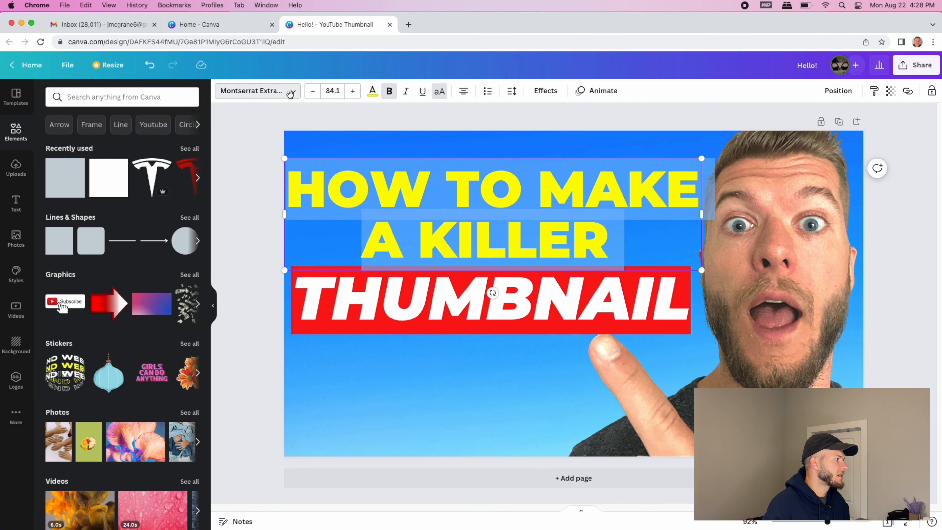
pyautogui.click(256, 91)
pyautogui.click(156, 148)
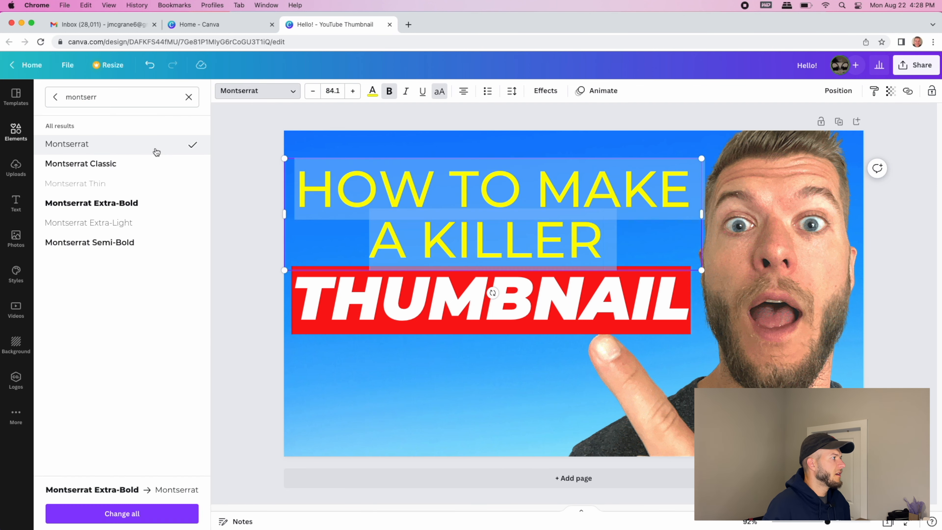
pyautogui.click(154, 164)
pyautogui.click(187, 97)
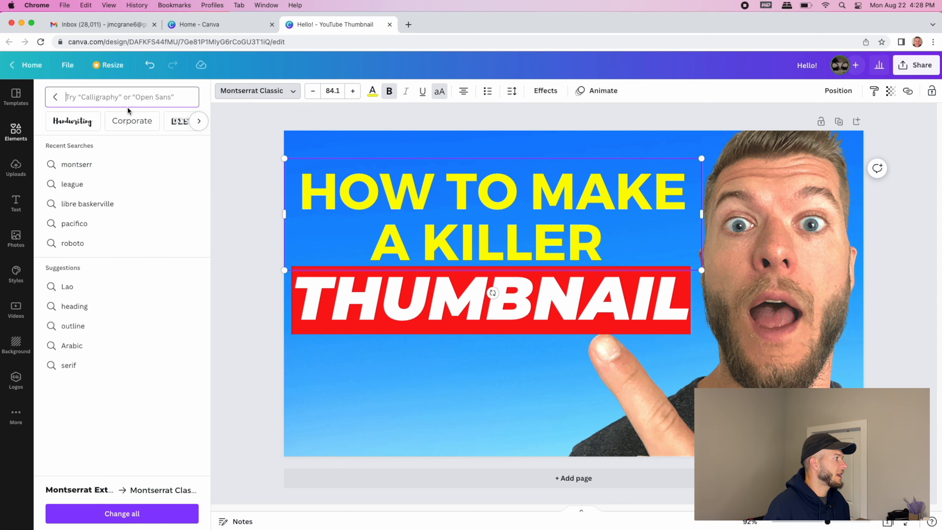
pyautogui.click(55, 97)
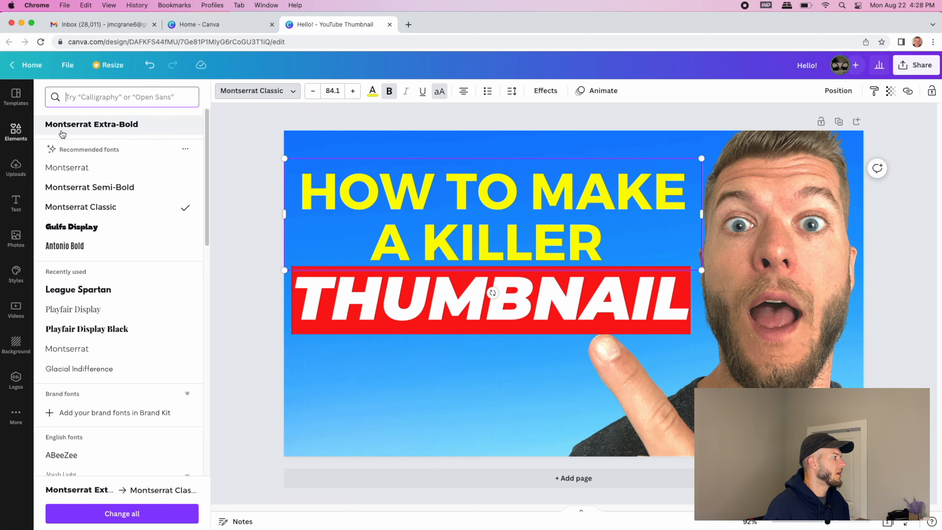
pyautogui.click(108, 293)
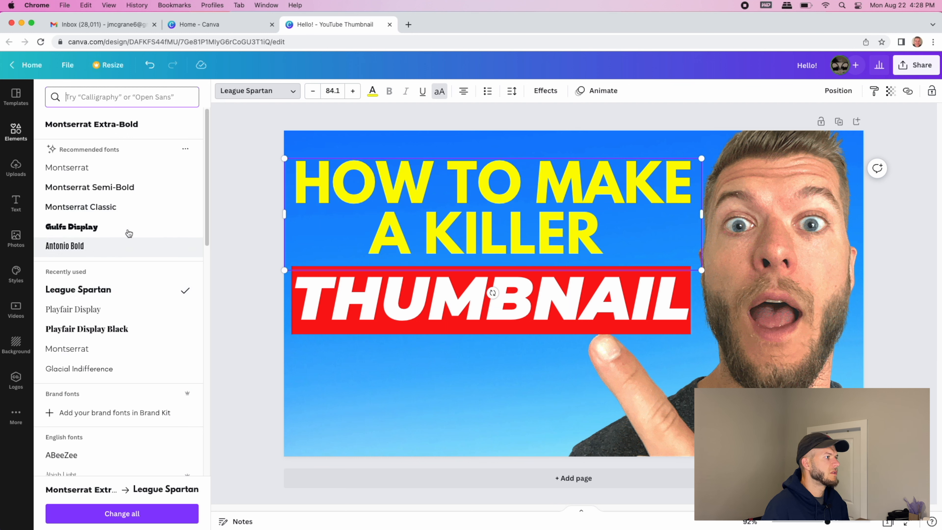
pyautogui.click(129, 199)
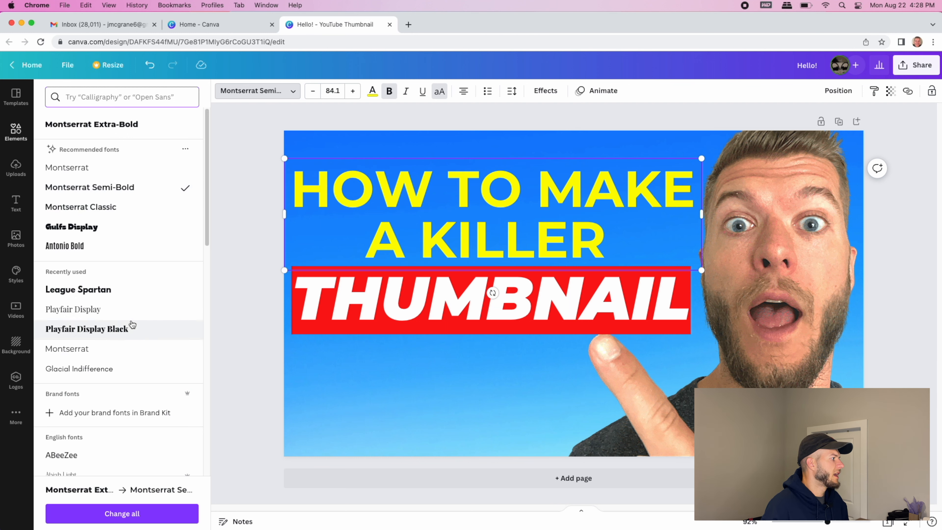
pyautogui.click(130, 310)
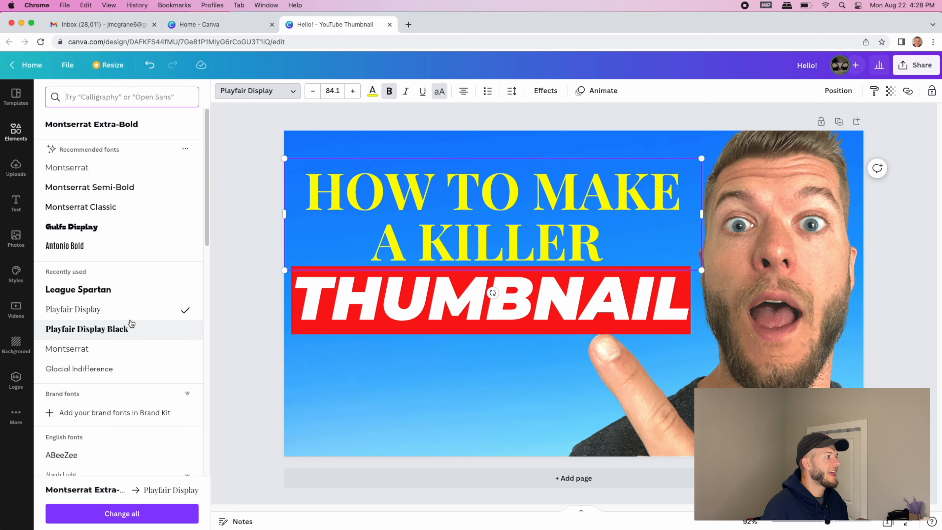
pyautogui.click(132, 330)
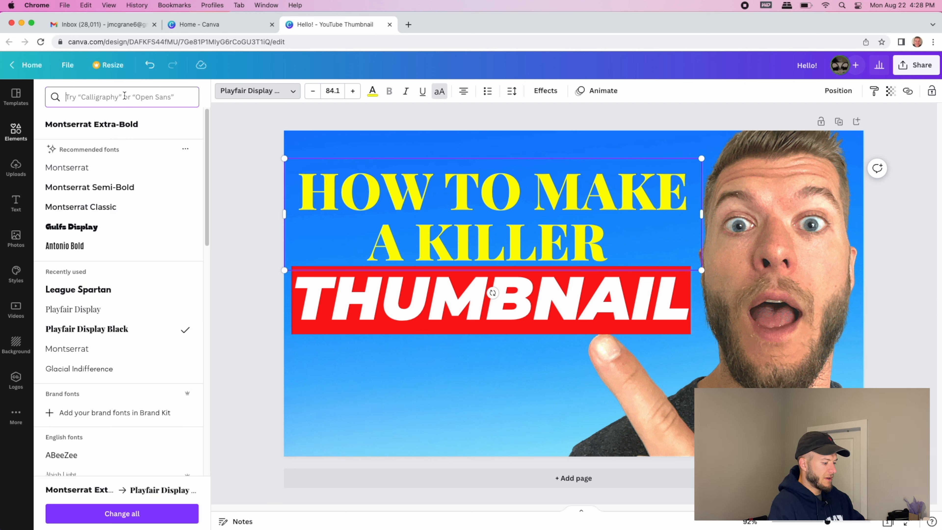
pyautogui.write('monterr')
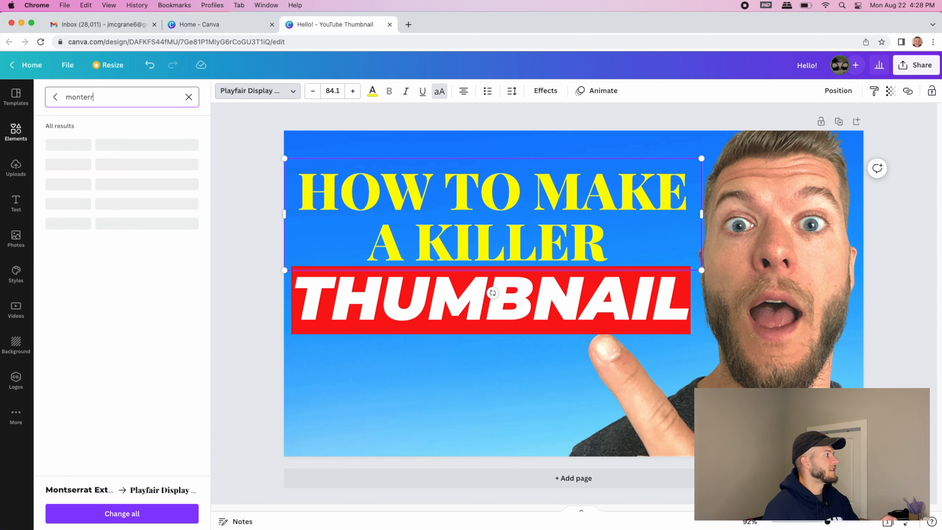
pyautogui.press('BackSpace')
pyautogui.press('BackSpace')
pyautogui.press('BackSpace')
pyautogui.write('se')
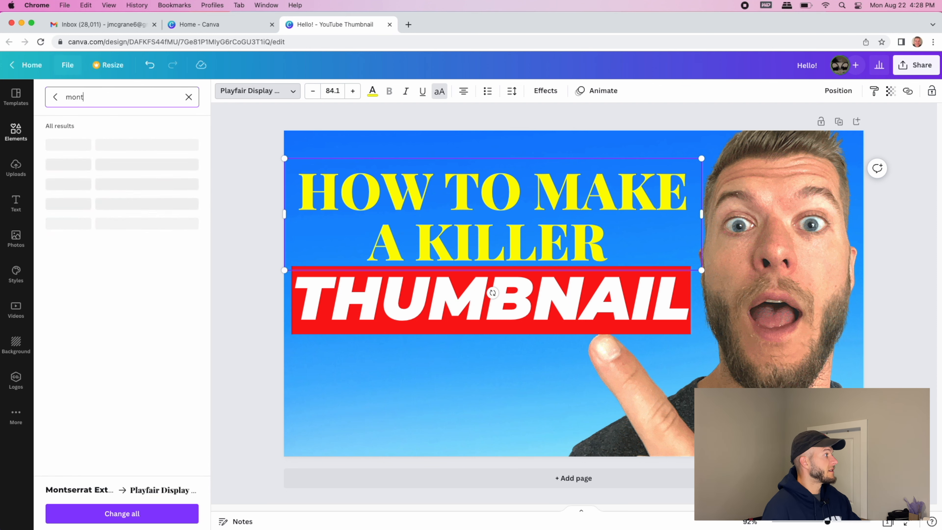
pyautogui.write('r')
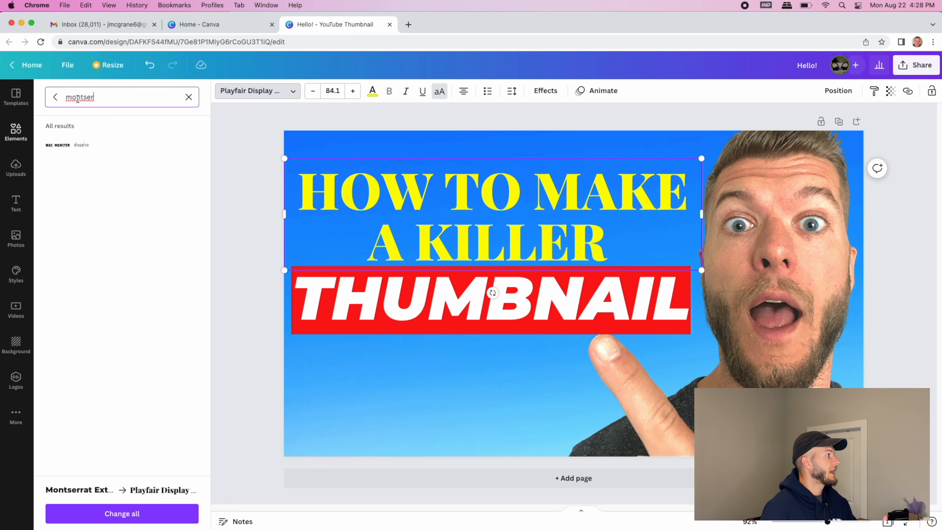
pyautogui.click(188, 97)
pyautogui.write('mont')
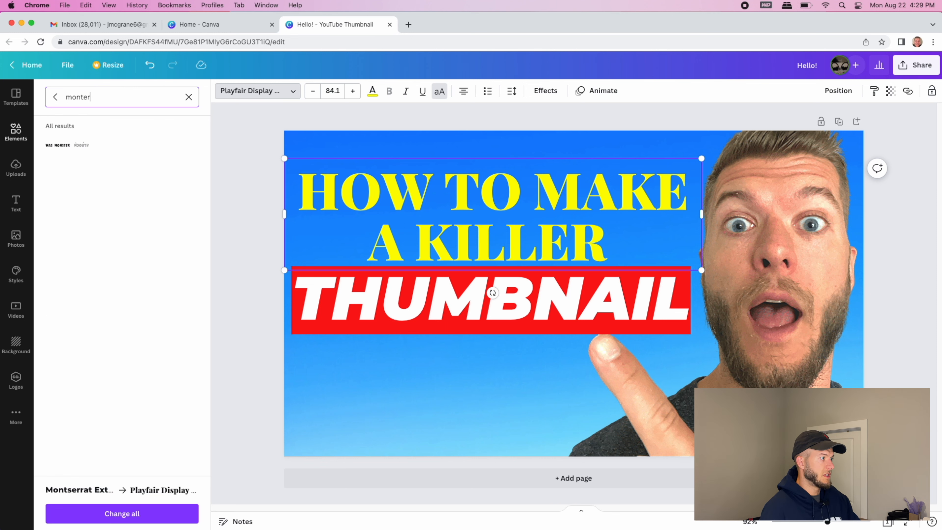
pyautogui.press('BackSpace')
pyautogui.press('BackSpace')
pyautogui.press('BackSpace')
pyautogui.press('BackSpace')
pyautogui.press('BackSpace')
pyautogui.press('BackSpace')
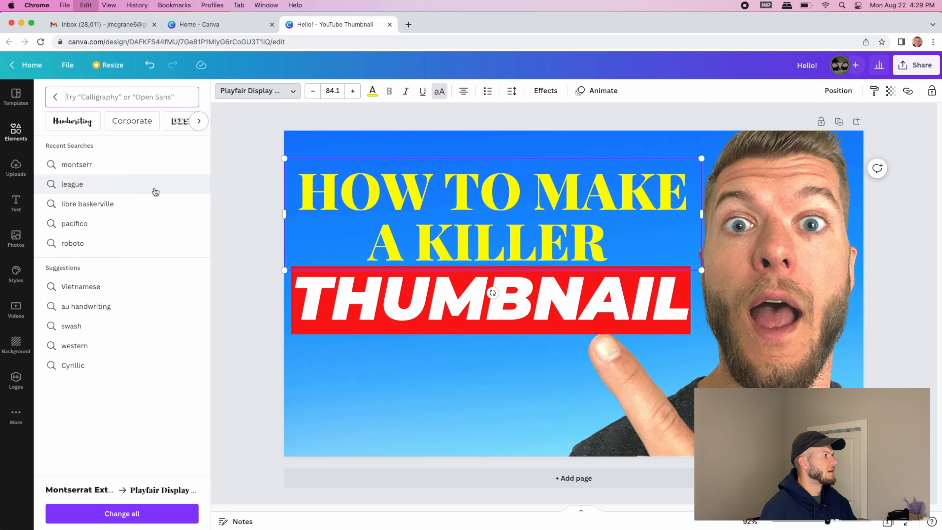
pyautogui.click(55, 97)
pyautogui.click(148, 97)
pyautogui.click(256, 91)
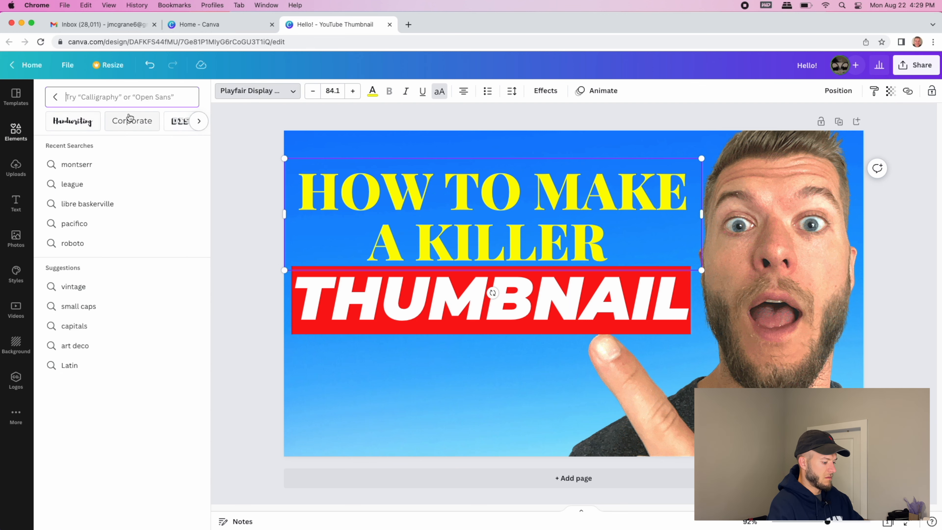
# Step: Search the fonts for "mont" and set "HOW TO MAKE A KILLER" to Montserrat Extra-Bold
pyautogui.write('mont')
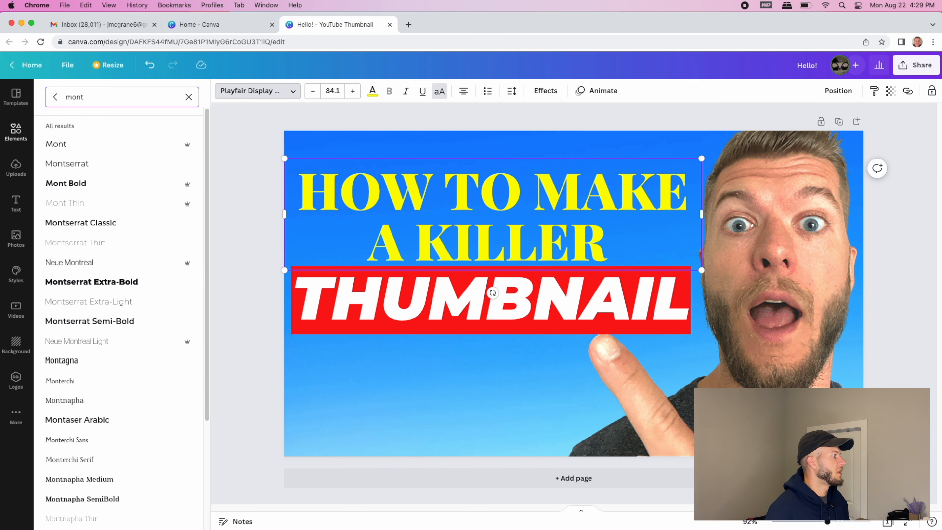
pyautogui.click(128, 282)
pyautogui.click(256, 224)
pyautogui.click(255, 224)
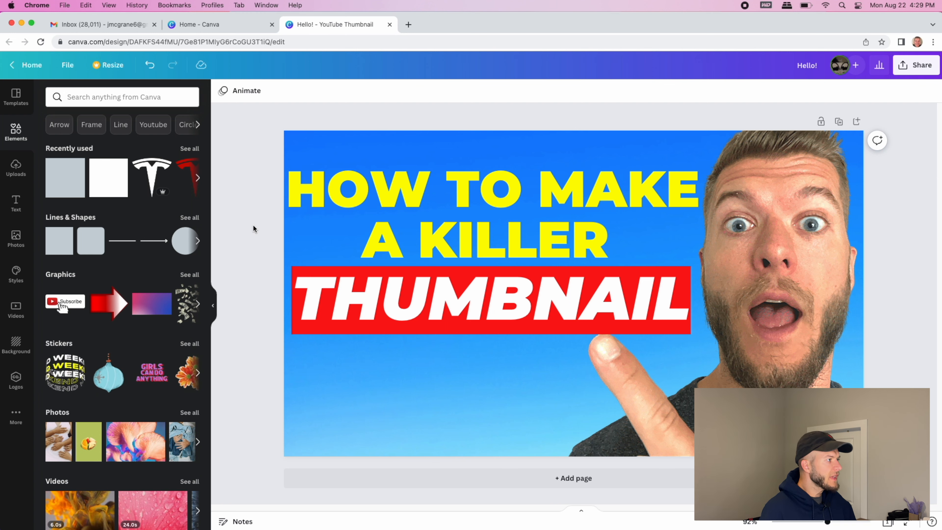
# Step: Enlarge the "HOW TO MAKE A KILLER" text very slightly from its upper right corner
pyautogui.click(555, 175)
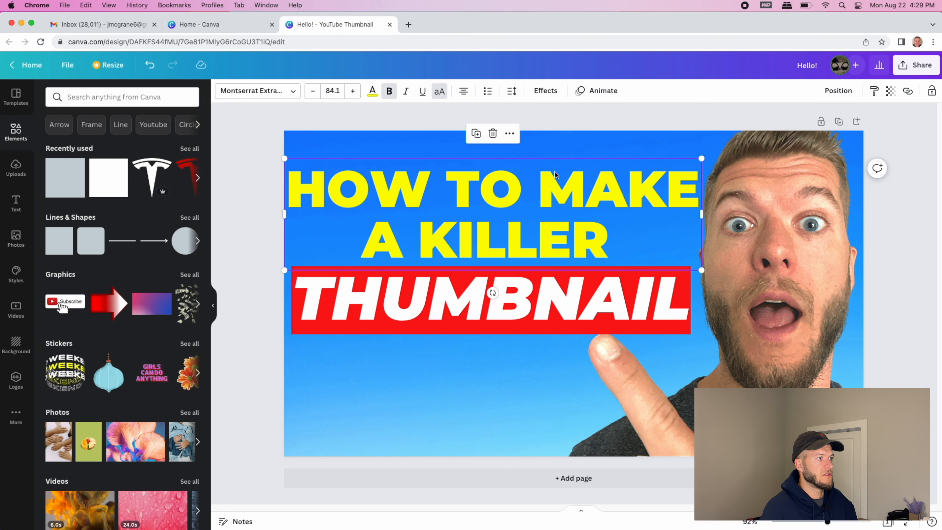
pyautogui.moveTo(701, 158)
pyautogui.mouseDown()
pyautogui.moveTo(705, 145)
pyautogui.moveTo(699, 152)
pyautogui.mouseUp()
# Step: Select the THUMBNAIL text and red bar together, enlarge them to font size 104 and align the bar with the canvas's left edge
pyautogui.click(628, 289)
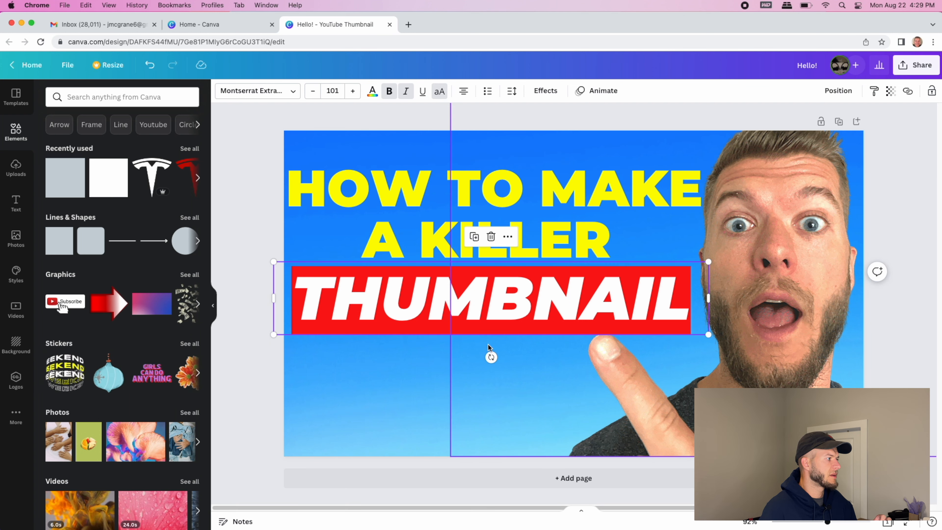
pyautogui.moveTo(371, 387)
pyautogui.mouseDown()
pyautogui.moveTo(380, 337)
pyautogui.moveTo(408, 316)
pyautogui.mouseUp()
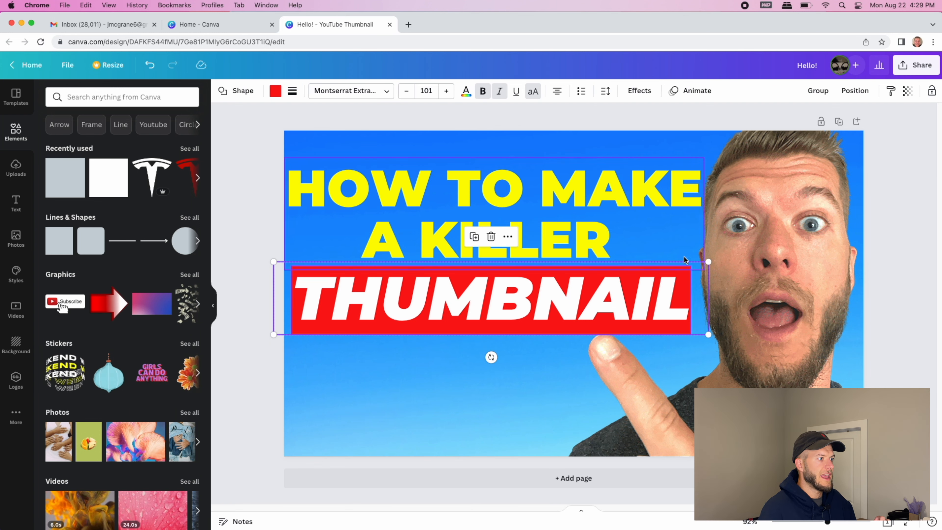
pyautogui.moveTo(708, 261); pyautogui.dragTo(747, 255)
pyautogui.moveTo(676, 284); pyautogui.dragTo(669, 283)
pyautogui.moveTo(739, 255); pyautogui.dragTo(716, 267)
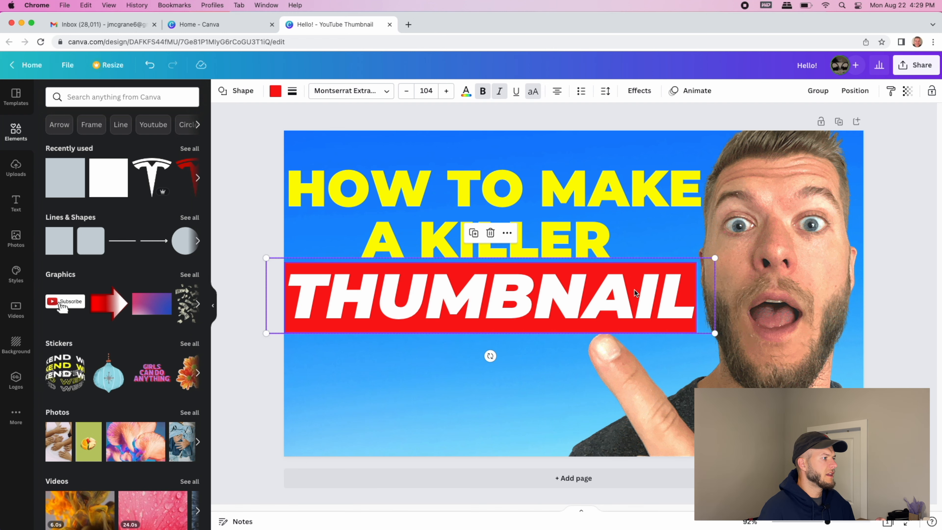
pyautogui.click(447, 373)
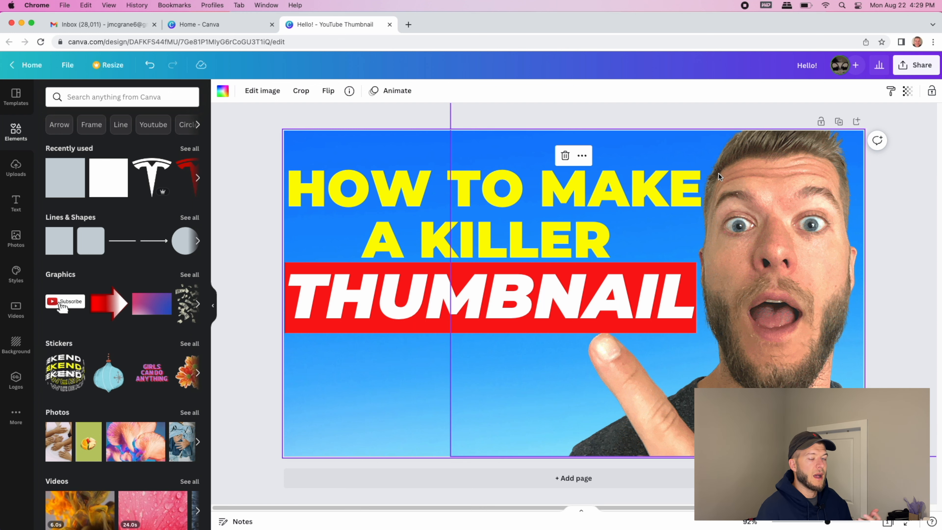
# Step: Duplicate the man's cutout and place the copy over the title text, beside the original
pyautogui.click(789, 241)
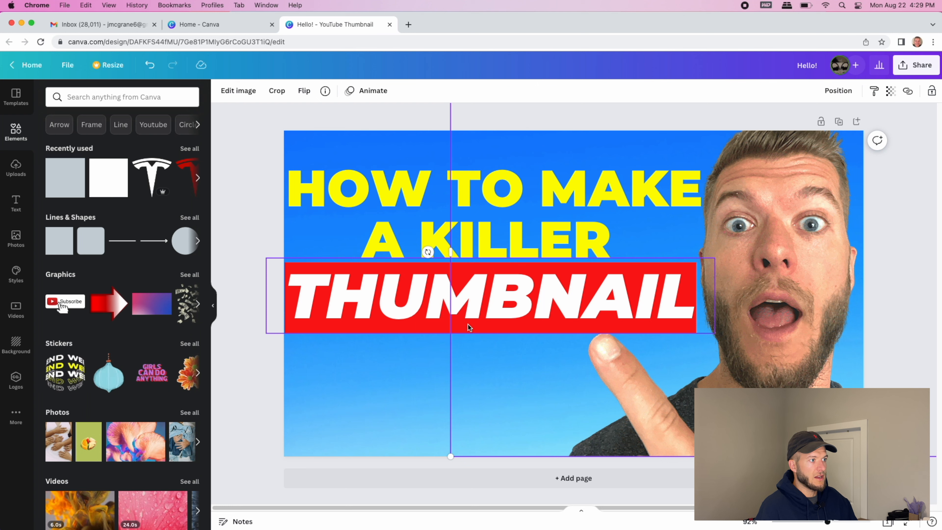
pyautogui.press('super+d')
pyautogui.moveTo(731, 308); pyautogui.dragTo(414, 322)
pyautogui.click(769, 319)
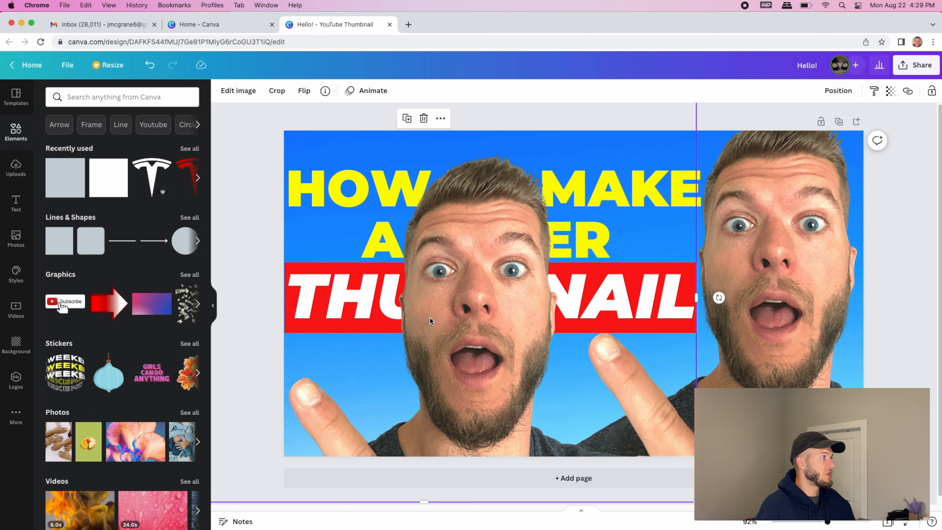
# Step: Adjust the copied cutout to brightness 100, contrast 100 and blur 58
pyautogui.click(238, 91)
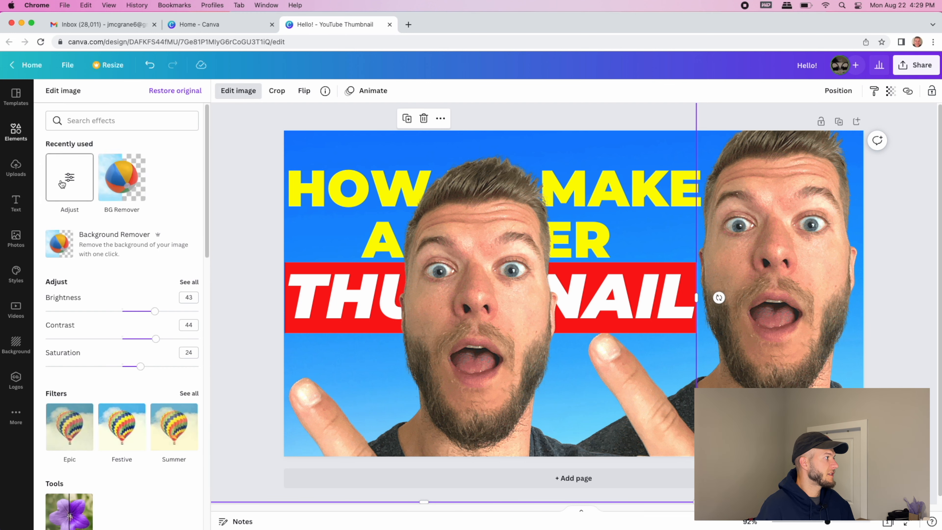
pyautogui.click(63, 182)
pyautogui.moveTo(158, 136); pyautogui.dragTo(223, 145)
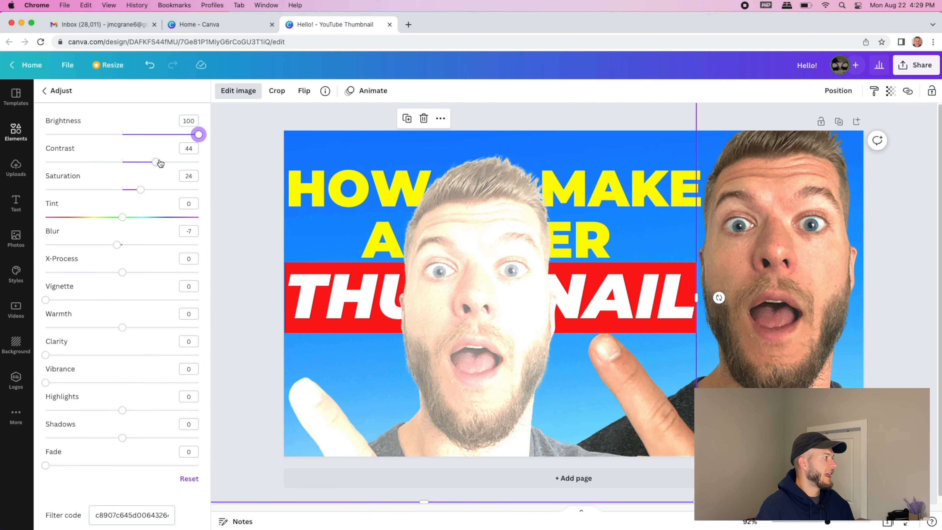
pyautogui.moveTo(160, 163); pyautogui.dragTo(198, 162)
pyautogui.moveTo(118, 245); pyautogui.dragTo(167, 255)
# Step: Move the blurred white copy over the original cutout and send it to the back as a glow around the man
pyautogui.moveTo(411, 352); pyautogui.dragTo(702, 301)
pyautogui.rightClick(737, 288)
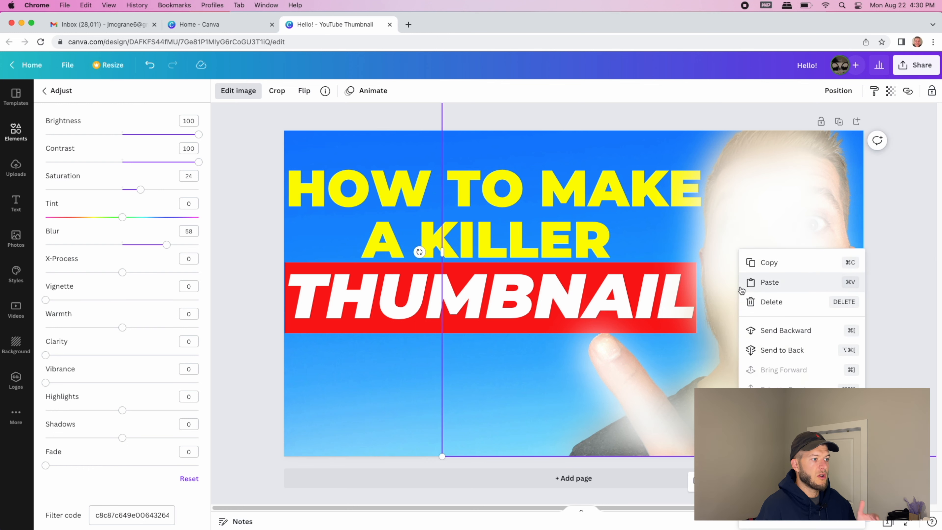
pyautogui.click(779, 351)
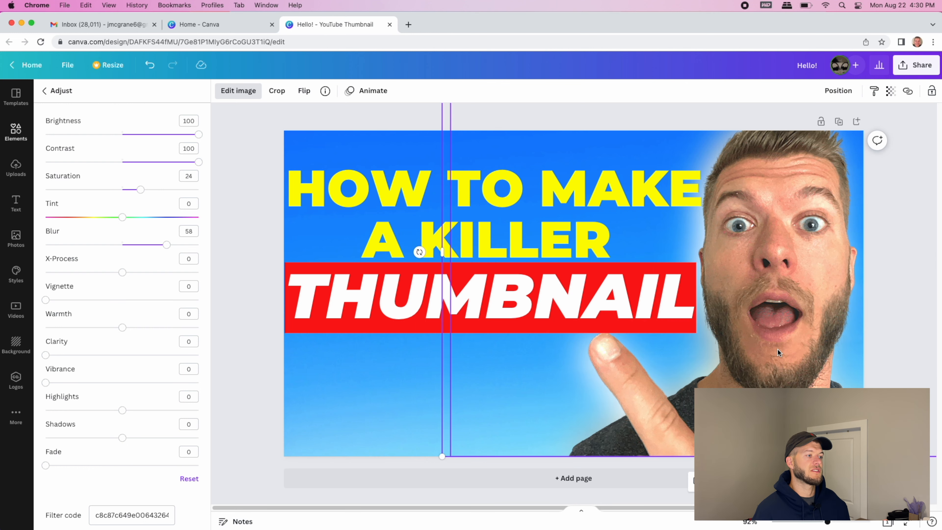